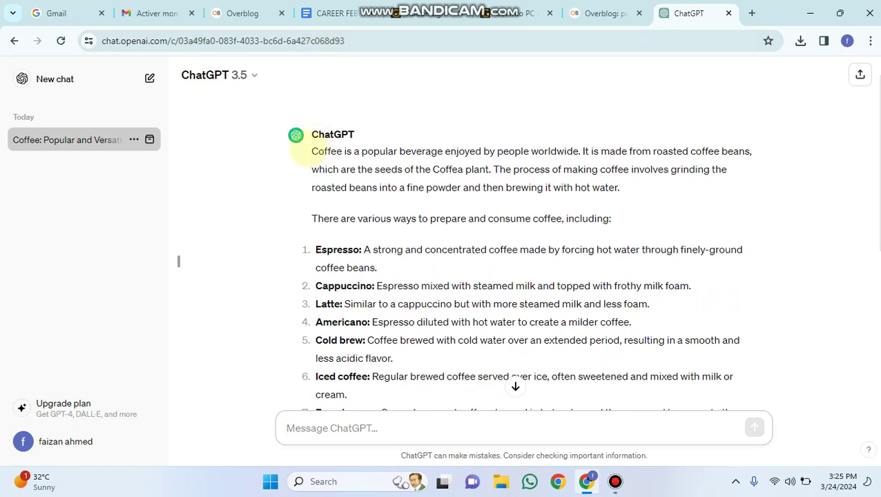
# - Copy the full coffee article from ChatGPT, search Google for "free article spinner" in a new tab, and open the Free AI Article Spinner result
pyautogui.moveTo(311, 151); pyautogui.dragTo(461, 366)
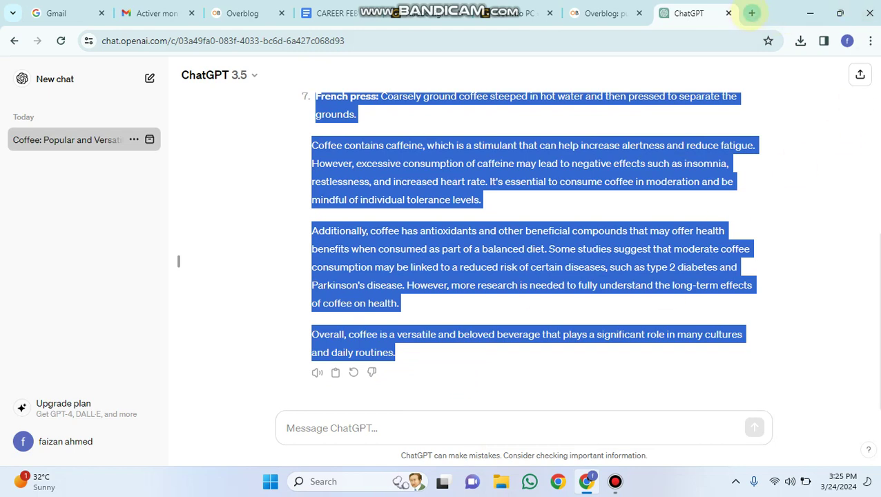
pyautogui.click(752, 13)
pyautogui.click(302, 40)
pyautogui.write('fr')
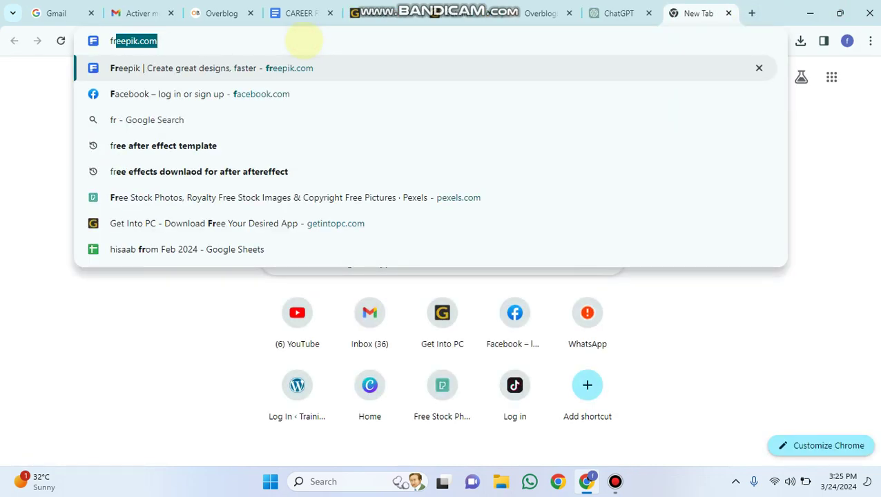
pyautogui.write('ee artic')
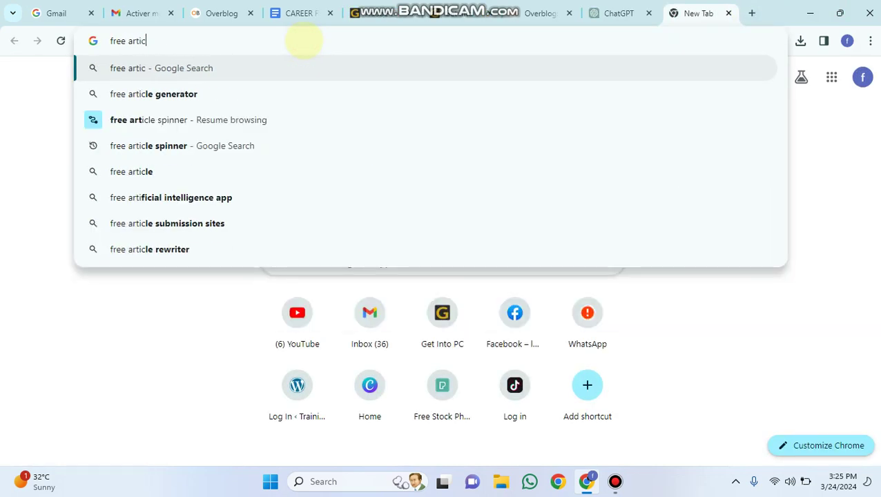
pyautogui.write('le s')
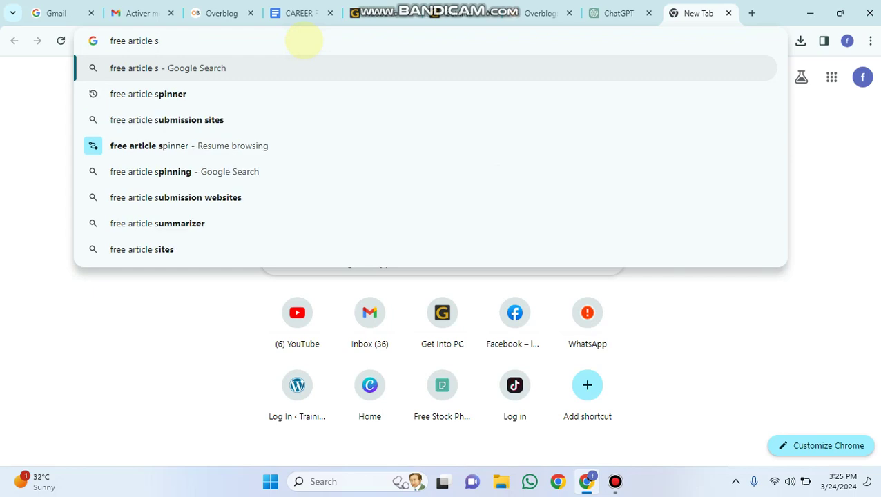
pyautogui.write('pner')
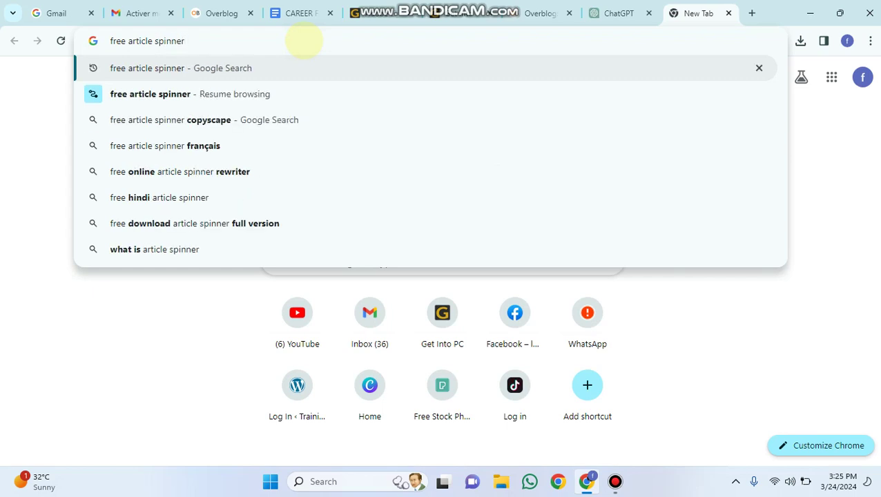
pyautogui.press('Return')
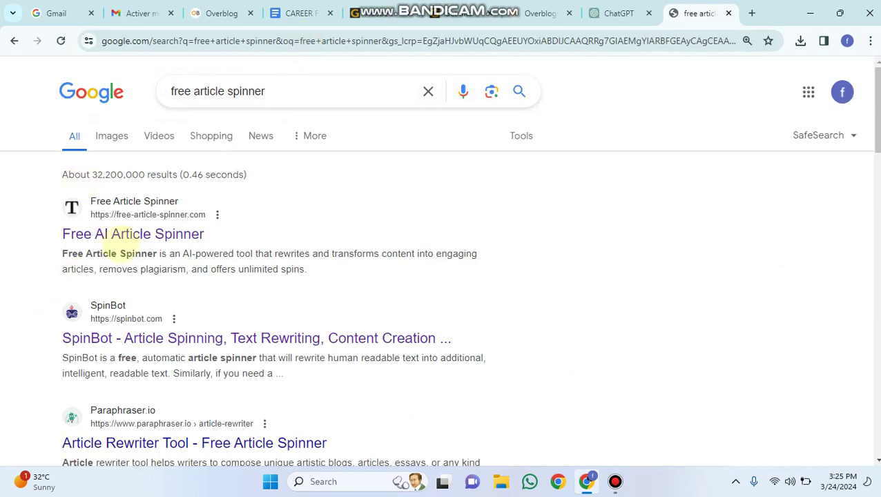
pyautogui.click(128, 235)
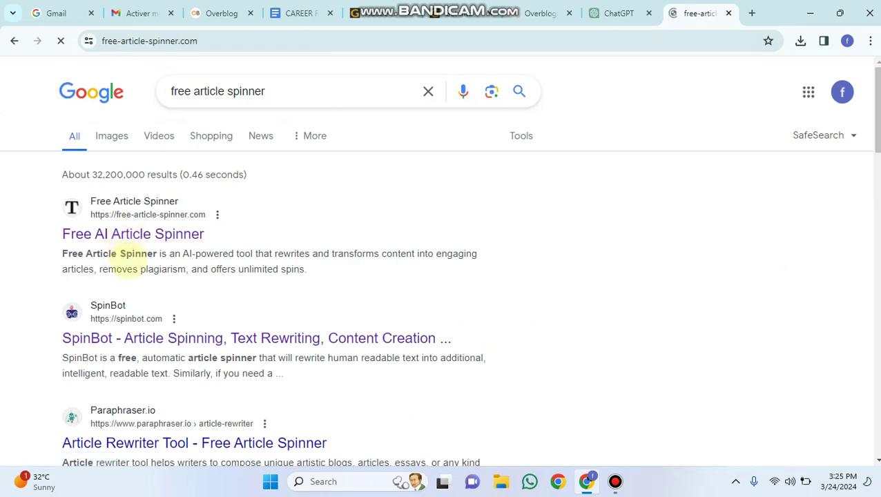
# - Paste the coffee article as the input text and run the Basic Paraphrase on it
pyautogui.click(87, 218)
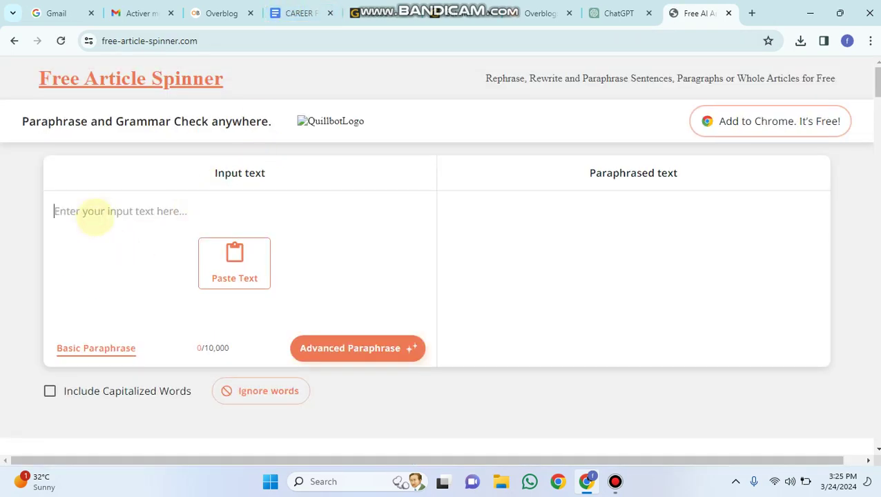
pyautogui.hotkey('ctrl', 'v')
pyautogui.scroll(8, 167, 310)
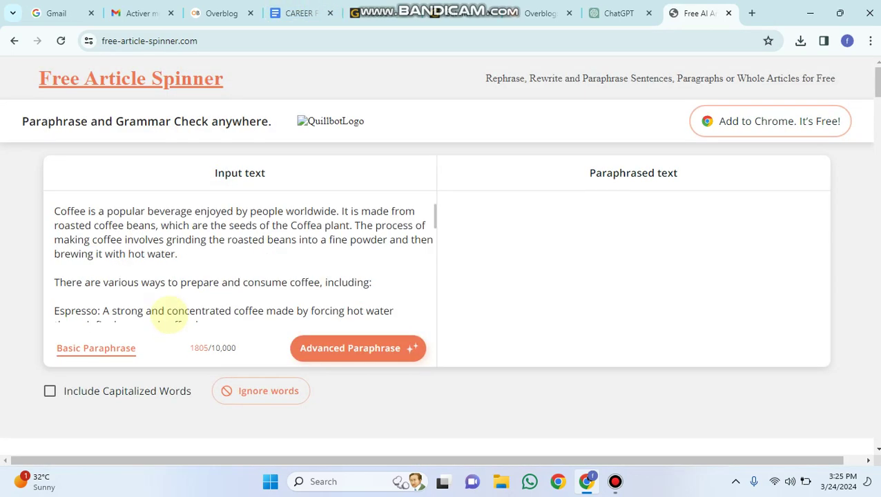
pyautogui.scroll(-3, 245, 211)
pyautogui.scroll(1, 239, 222)
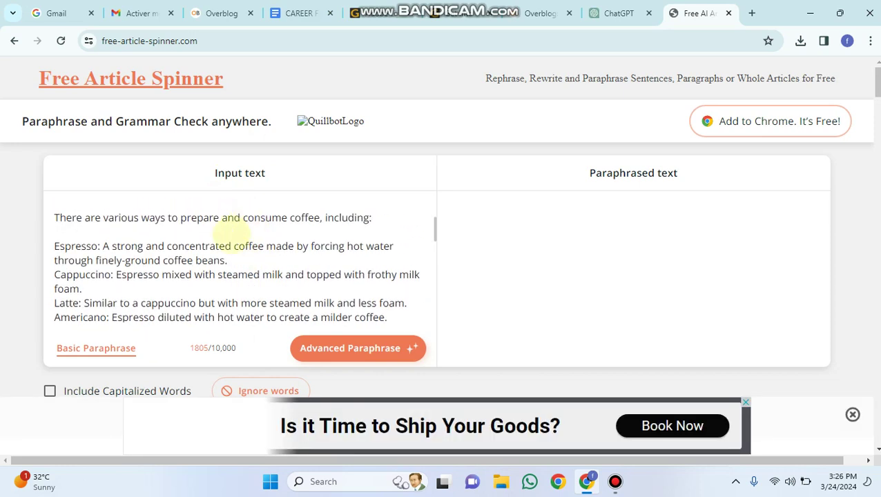
pyautogui.click(120, 352)
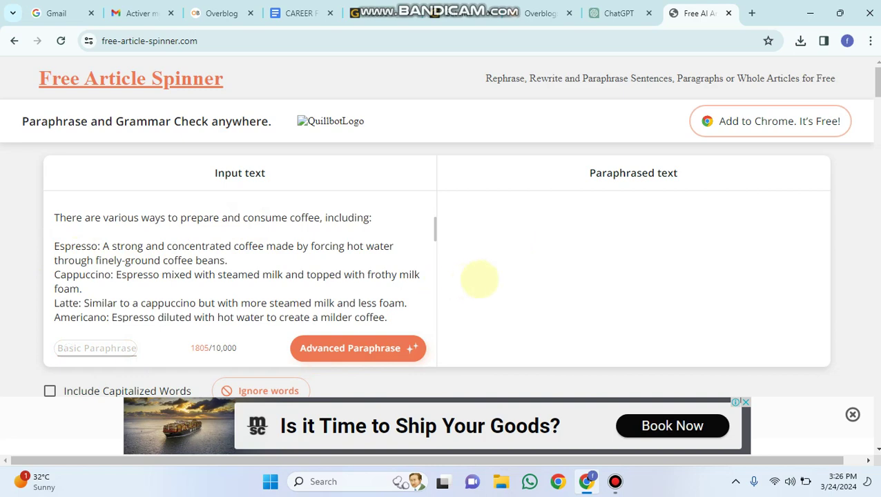
# - Review and copy the entire paraphrased text, allowing the site clipboard access
pyautogui.scroll(-2, 490, 304)
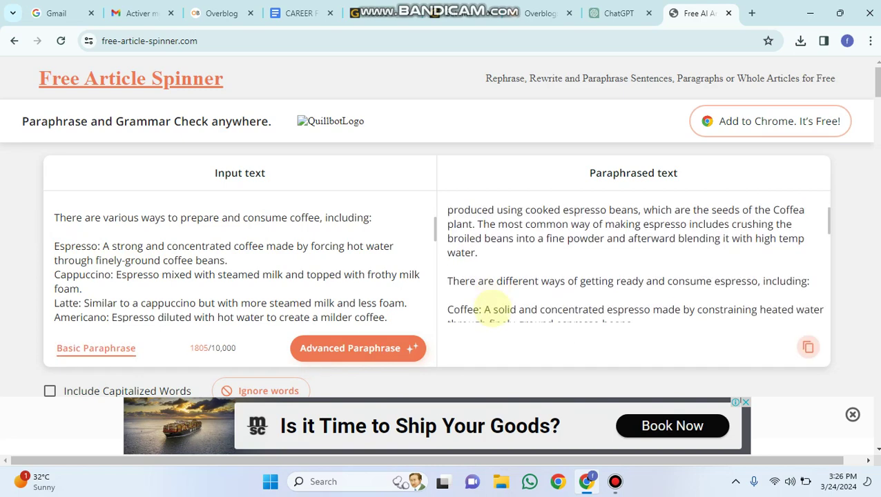
pyautogui.scroll(-2, 469, 273)
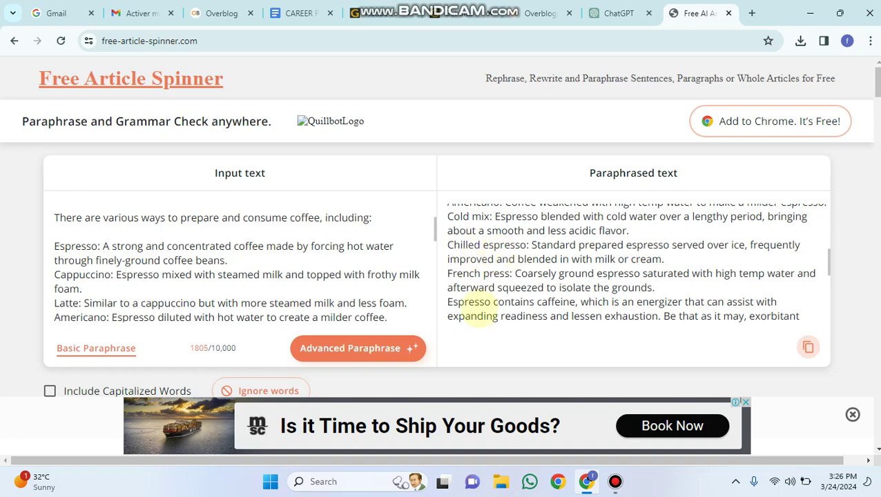
pyautogui.scroll(-5, 492, 310)
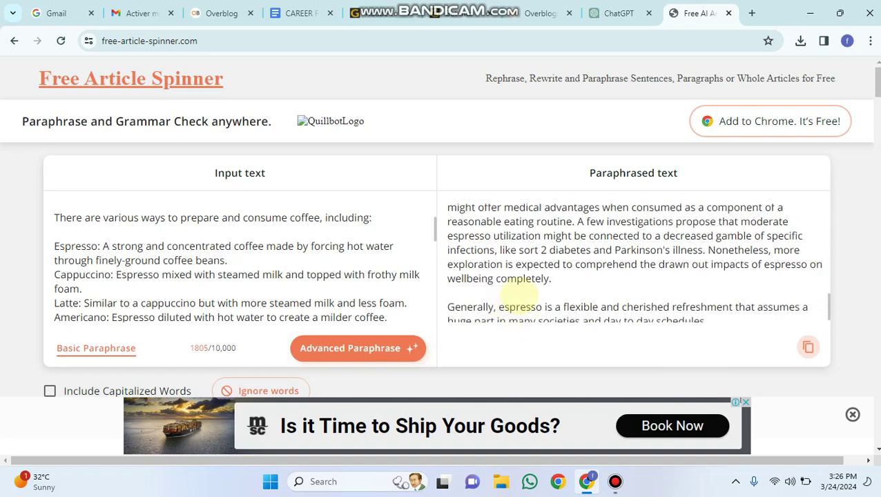
pyautogui.scroll(-1, 545, 290)
pyautogui.click(582, 278)
pyautogui.hotkey('ctrl', 'a')
pyautogui.hotkey('ctrl', 'c')
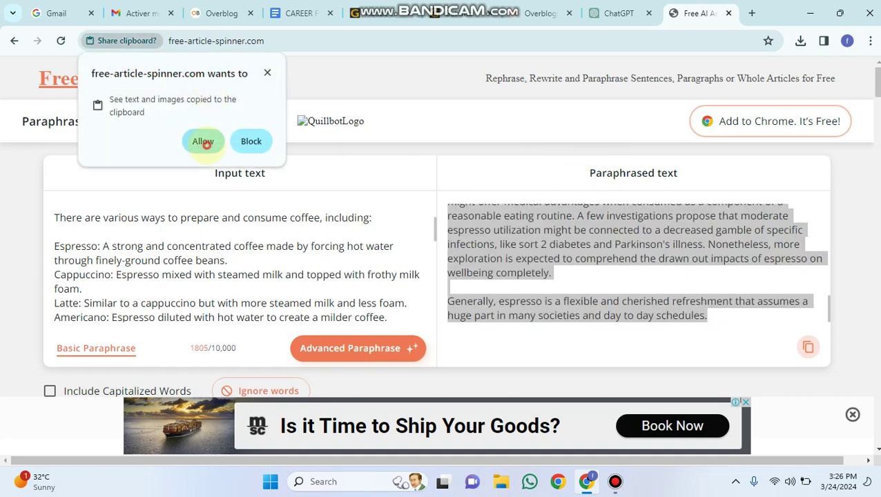
pyautogui.click(203, 142)
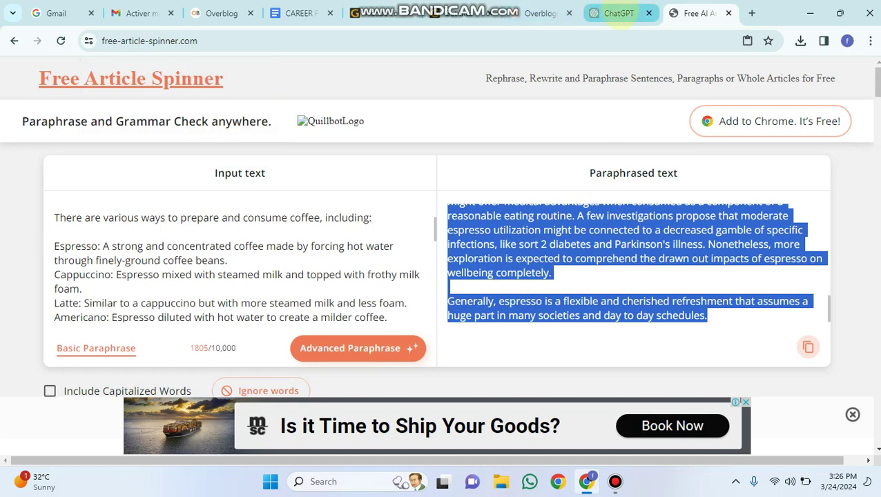
pyautogui.click(531, 14)
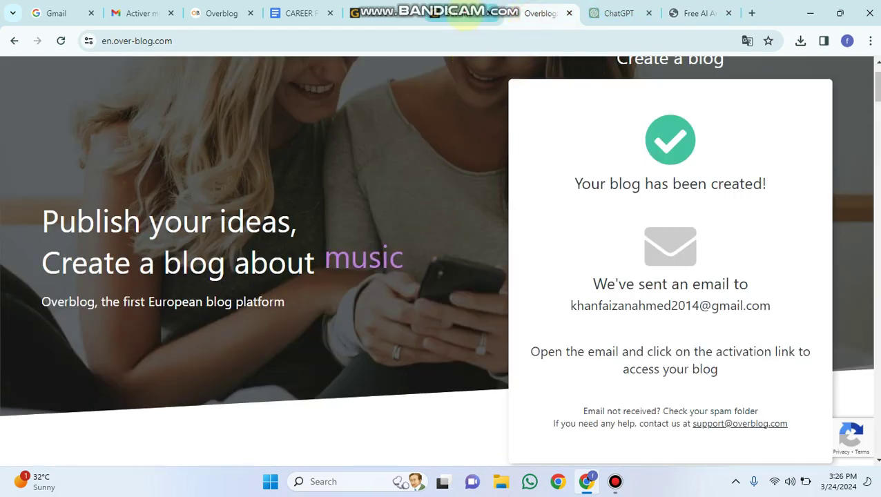
pyautogui.click(471, 14)
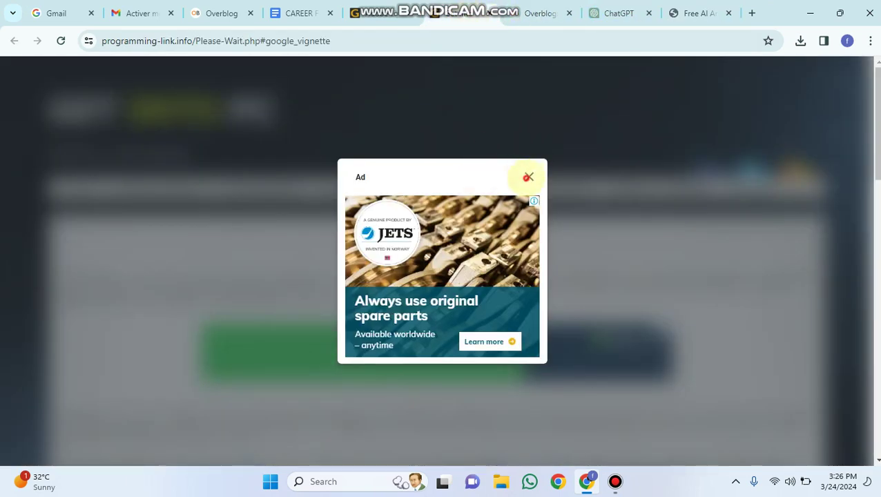
pyautogui.click(529, 177)
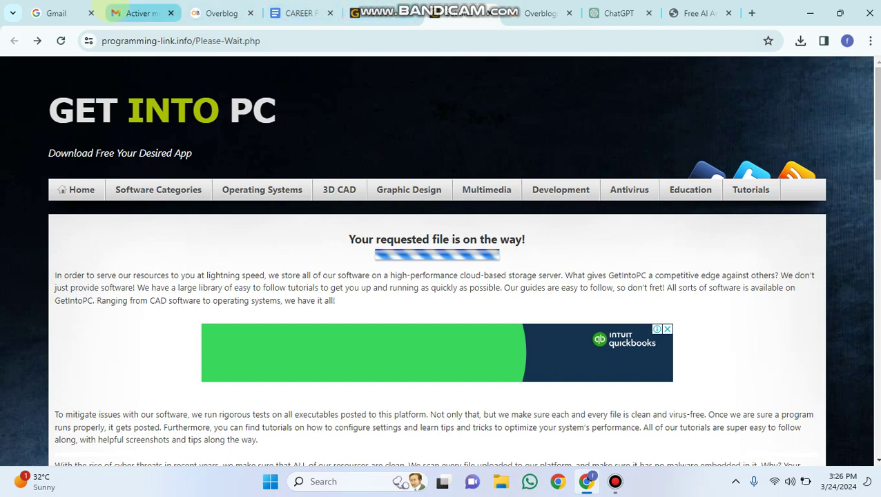
# - Switch to the Overblog post editor and paste the paraphrased article into the body of the "Coffee House" post
pyautogui.click(220, 13)
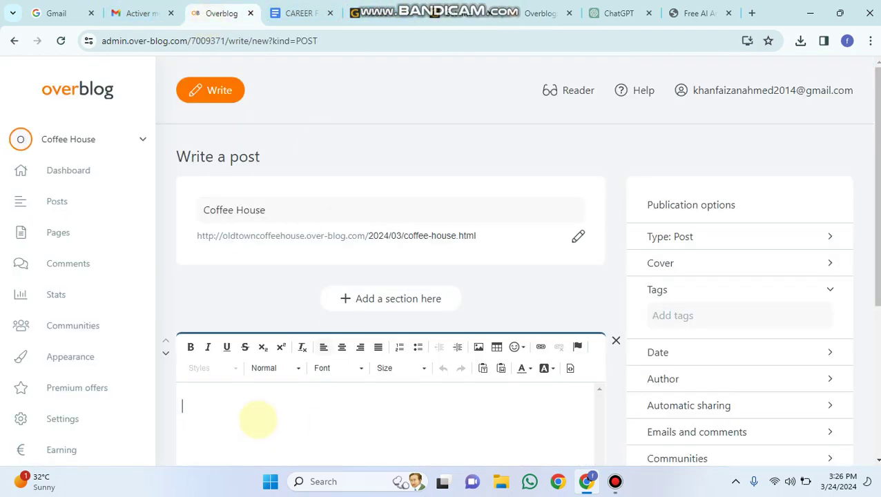
pyautogui.hotkey('ctrl', 'v')
pyautogui.scroll(-3, 345, 363)
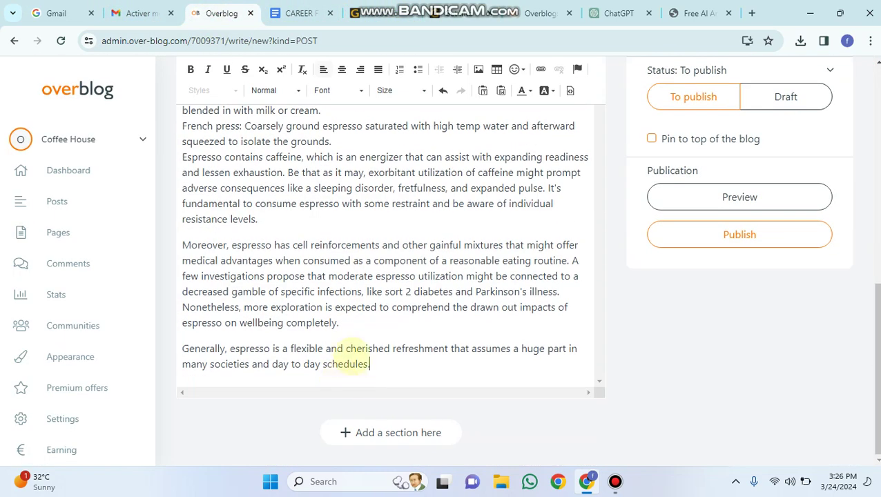
# - Insert two blank lines after the first paragraph of the post, following "high temp water."
pyautogui.scroll(5, 343, 364)
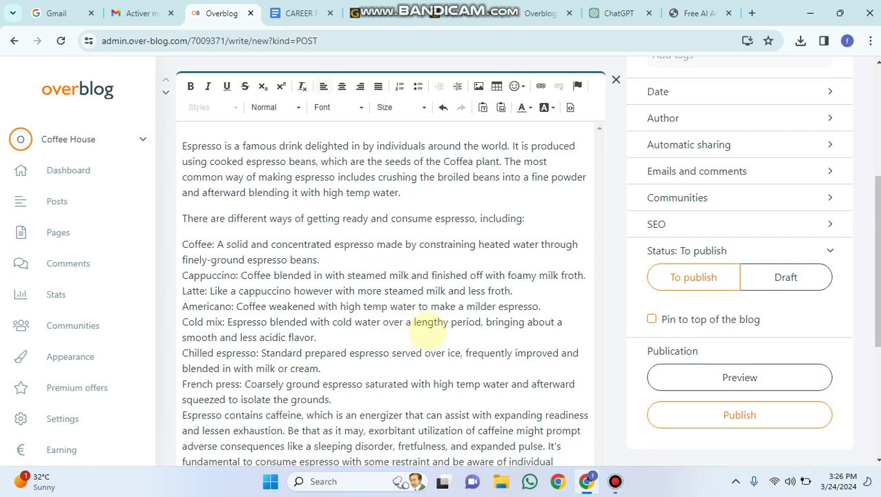
pyautogui.scroll(3, 428, 332)
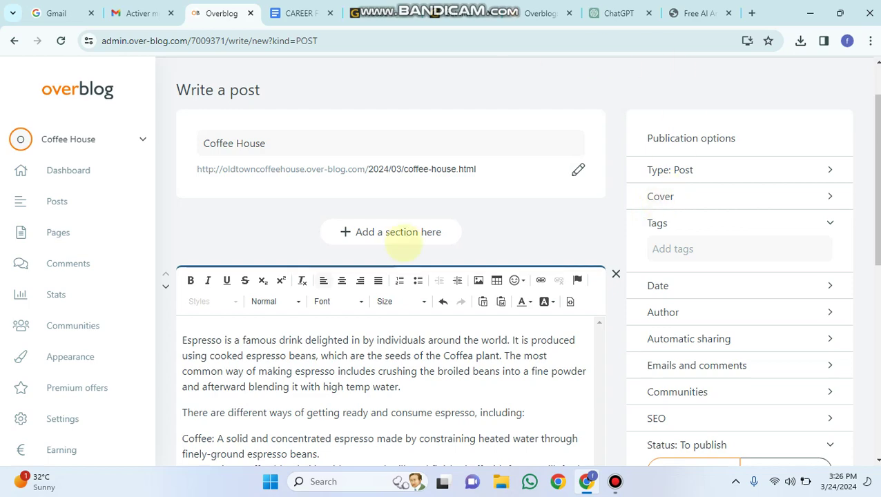
pyautogui.scroll(-2, 363, 303)
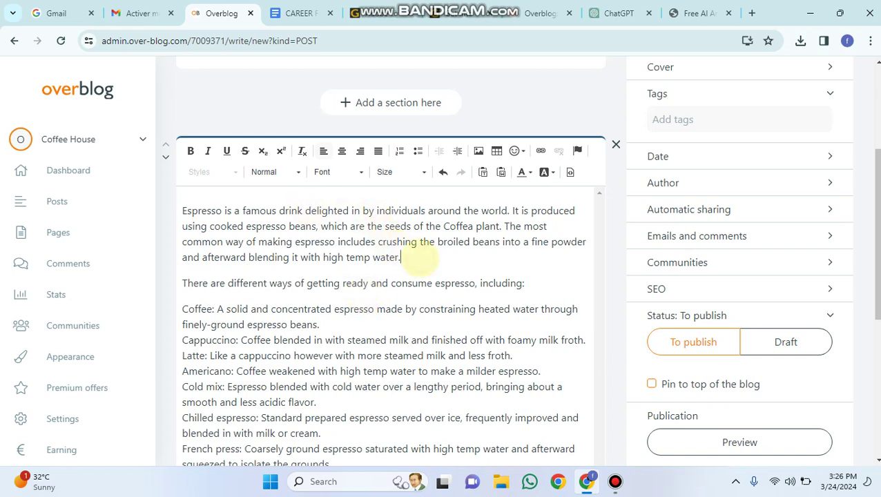
pyautogui.click(419, 259)
pyautogui.press('Return')
pyautogui.press('Return')
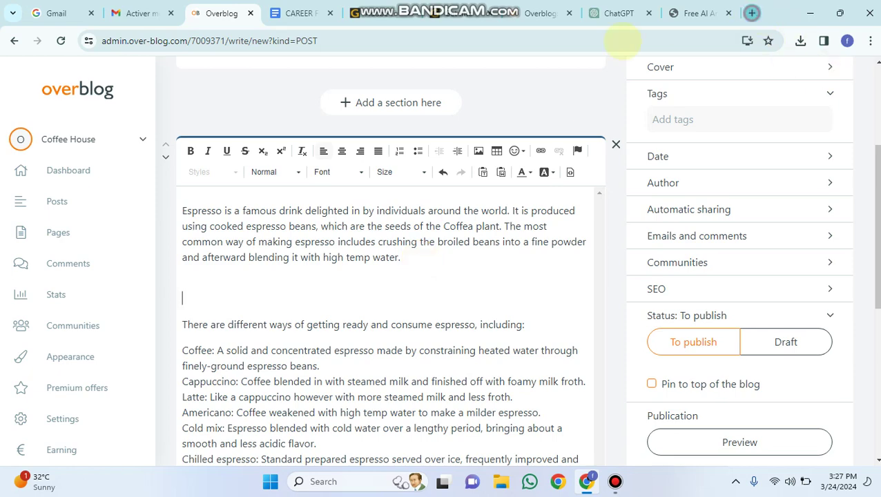
# - Open facebook.com/oldtowncoffeehouse in a new tab, dismiss the login prompt, and examine the profile's name and About details
pyautogui.click(751, 13)
pyautogui.write('face')
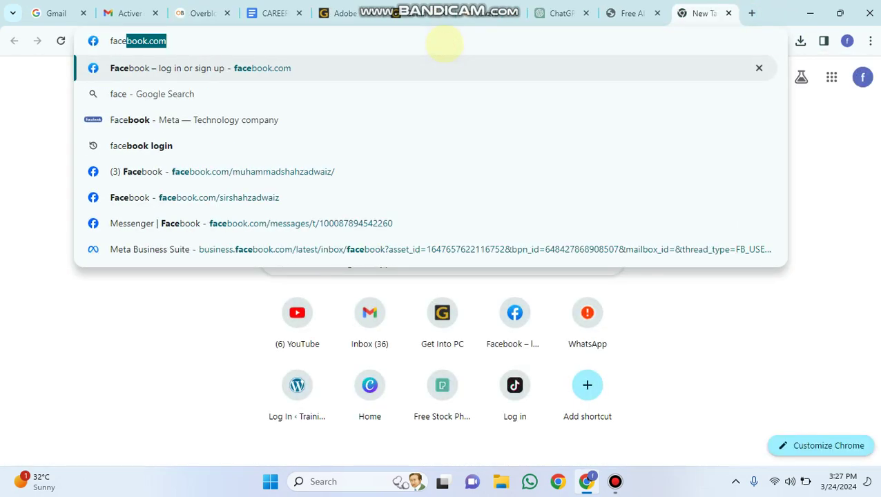
pyautogui.press('Right')
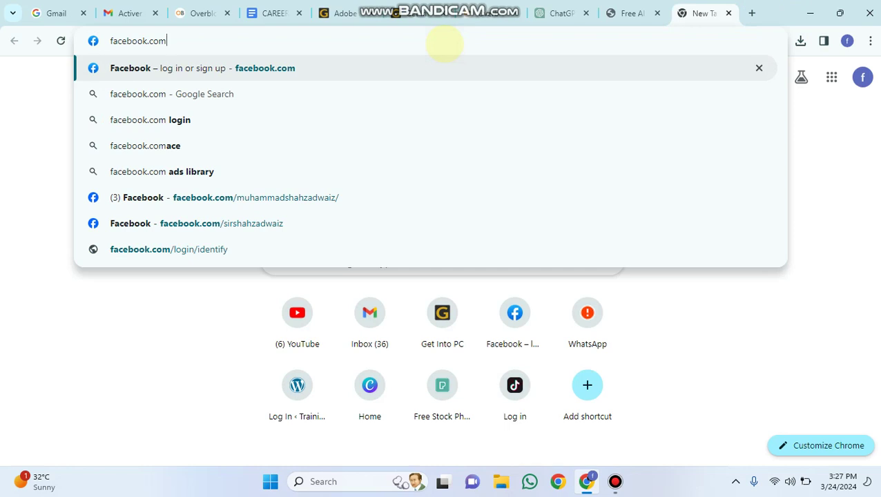
pyautogui.write('/ol')
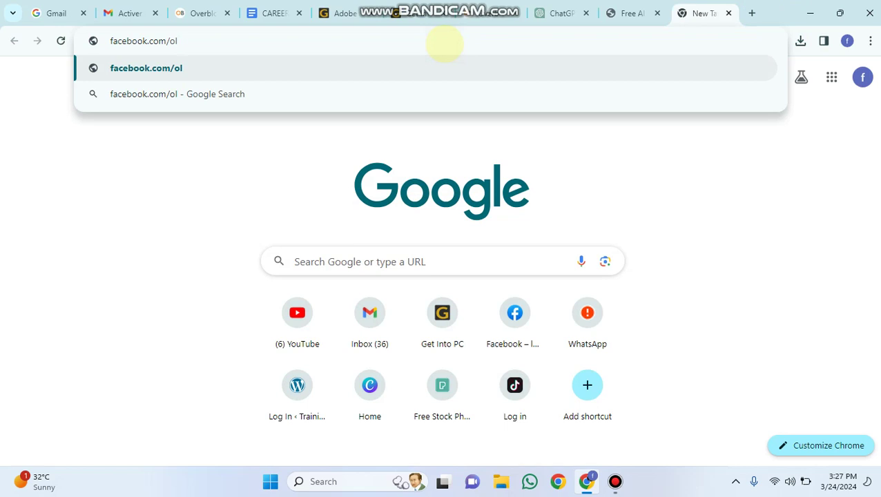
pyautogui.write('dtown')
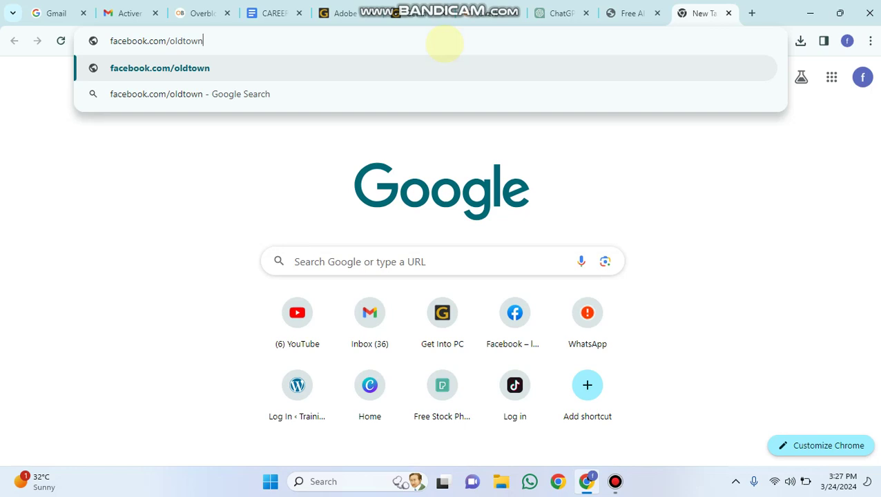
pyautogui.write('co')
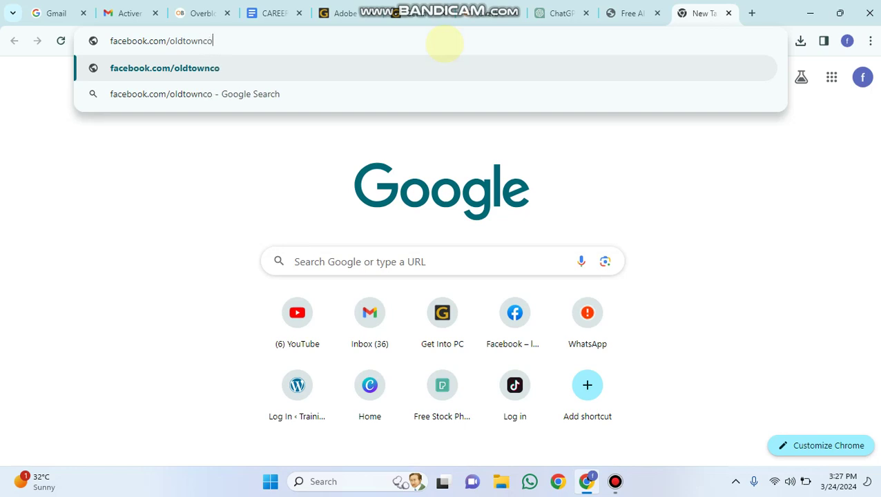
pyautogui.write('ffeehouse')
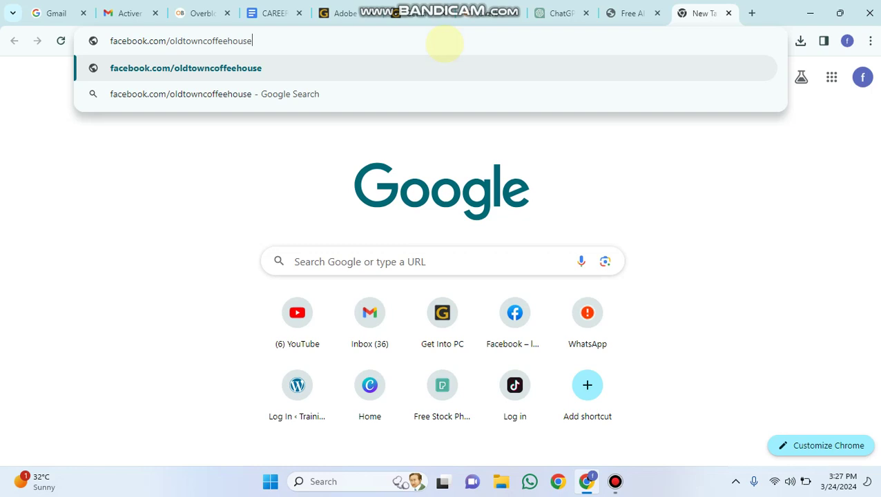
pyautogui.press('Return')
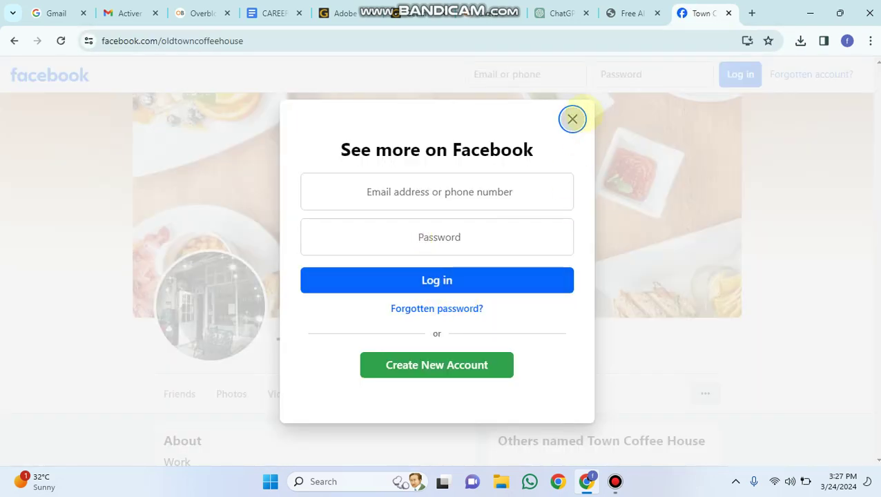
pyautogui.click(572, 118)
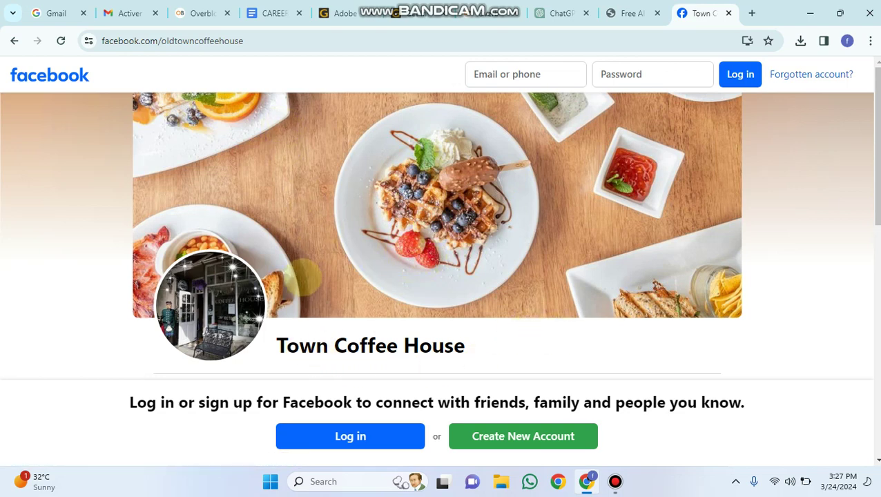
pyautogui.scroll(-1, 304, 280)
pyautogui.scroll(-2, 299, 278)
pyautogui.scroll(3, 315, 290)
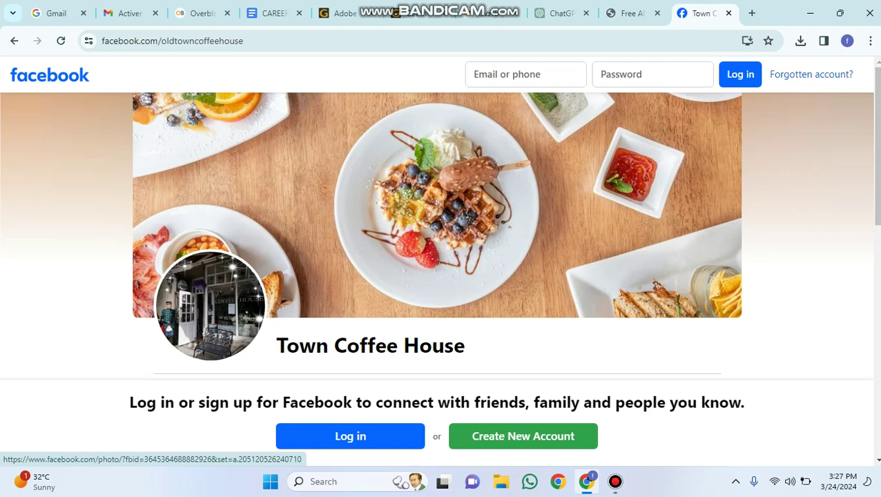
pyautogui.scroll(-8, 419, 305)
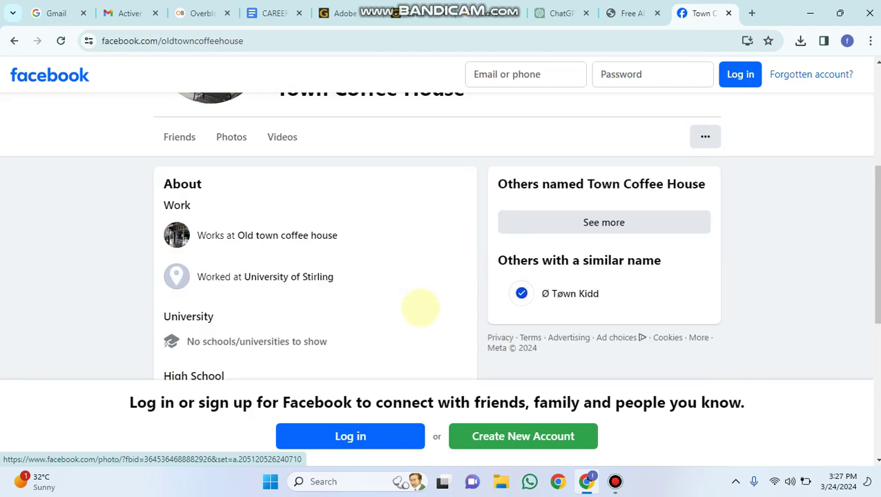
# - Change the page address to facebook.com/oldtowncoffehouse, load that page and dismiss its login prompt
pyautogui.scroll(3, 421, 307)
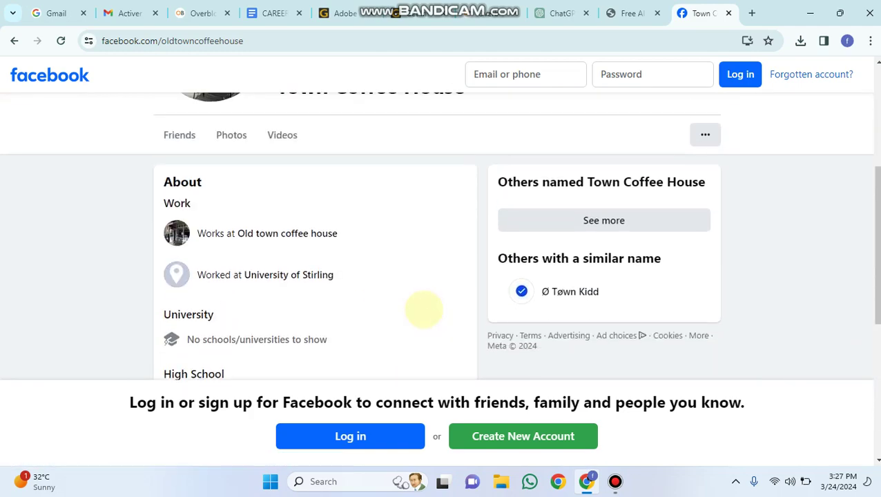
pyautogui.scroll(-4, 422, 309)
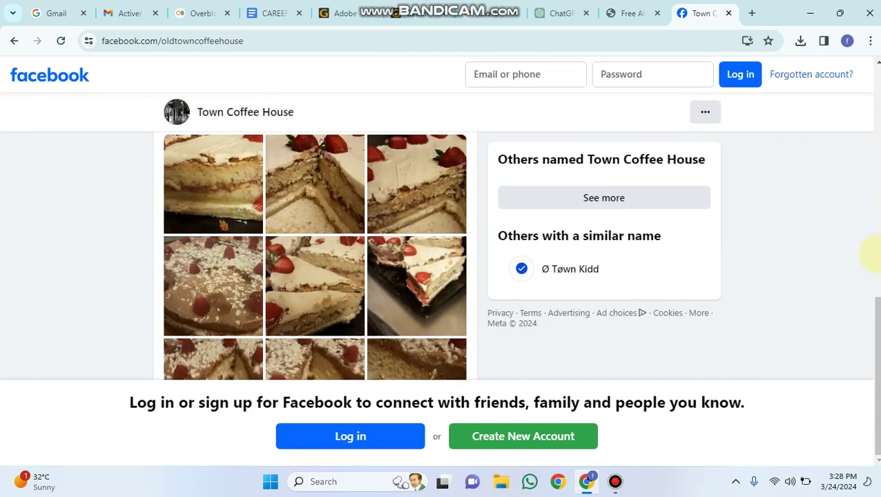
pyautogui.scroll(3, 871, 310)
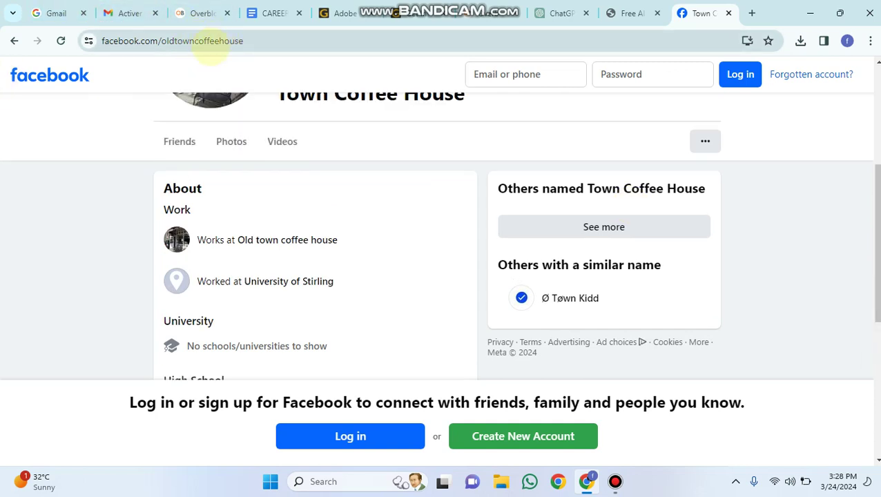
pyautogui.click(207, 34)
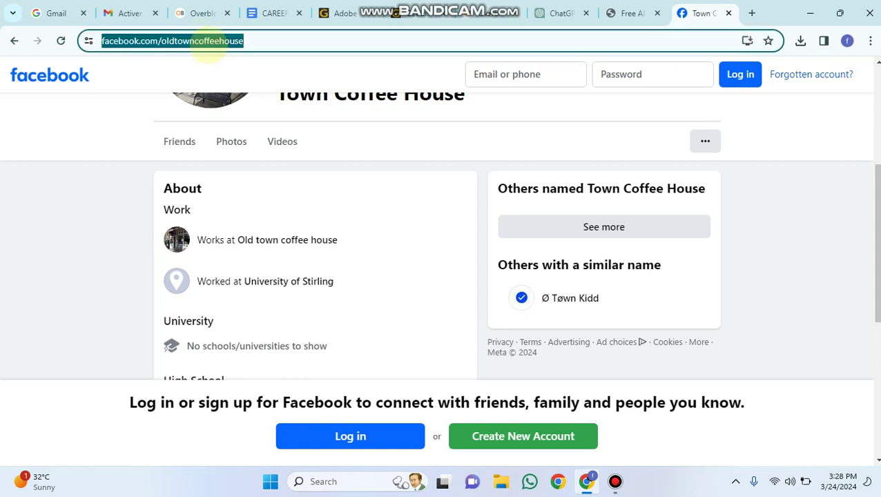
pyautogui.click(207, 34)
pyautogui.click(270, 41)
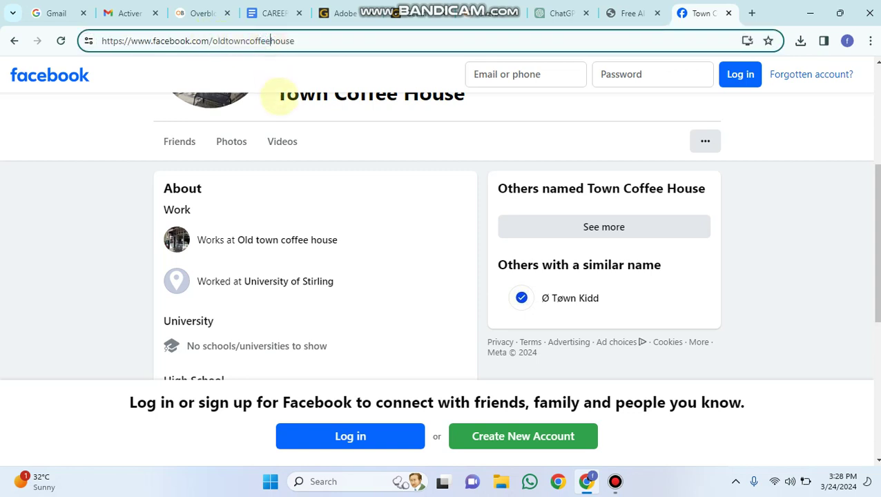
pyautogui.press('BackSpace')
pyautogui.press('Return')
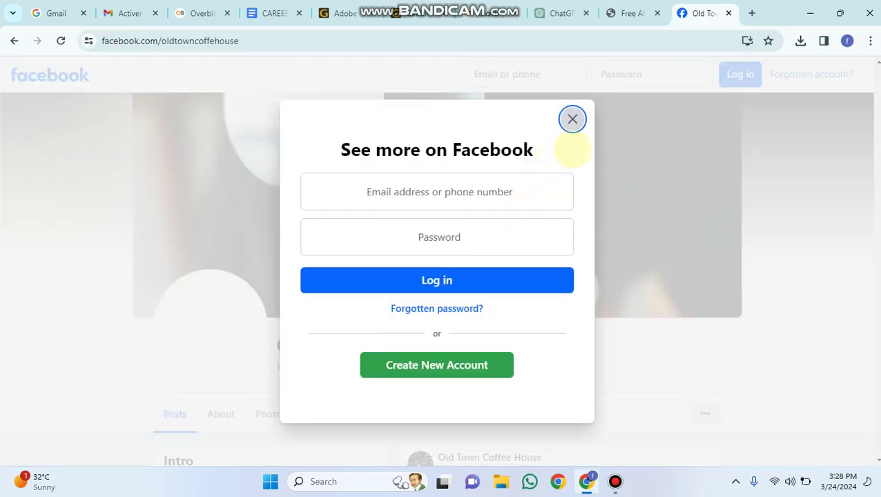
pyautogui.click(570, 119)
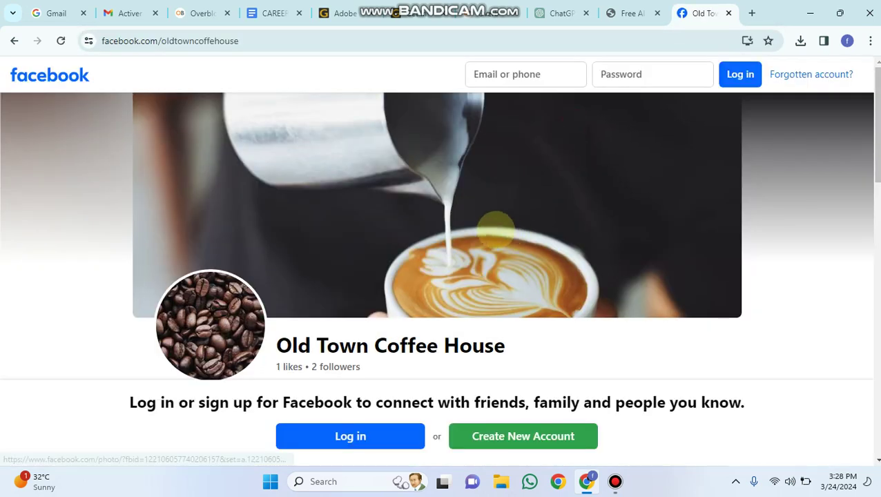
# - Copy the Old Town Coffee House page's full address and paste it into the blank space after the post's first paragraph, followed by a new line
pyautogui.click(281, 41)
pyautogui.doubleClick(281, 41)
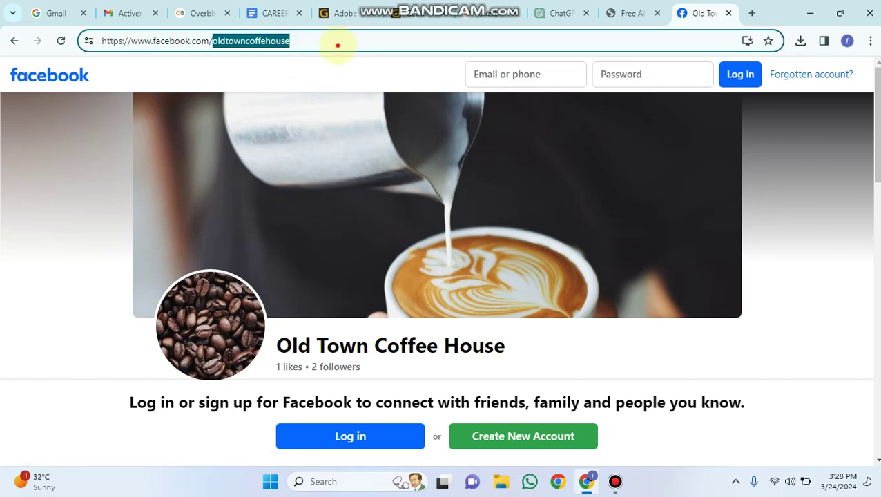
pyautogui.click(336, 42)
pyautogui.hotkey('ctrl', 'c')
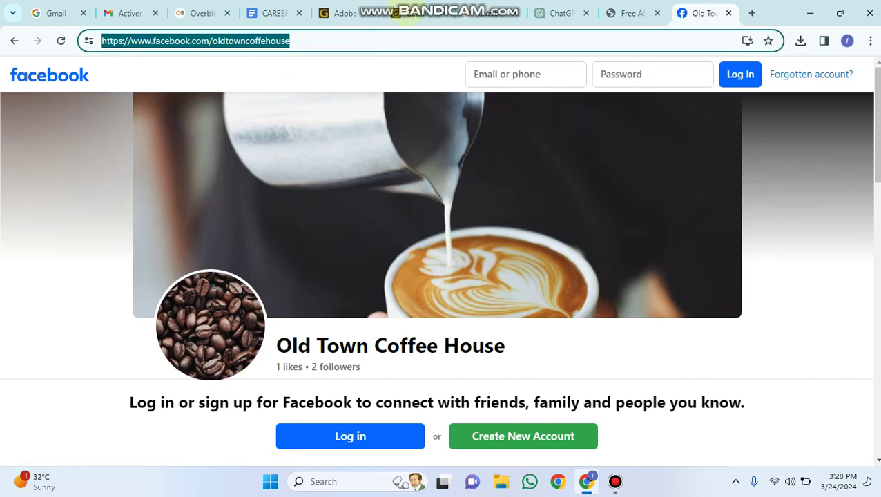
pyautogui.click(203, 13)
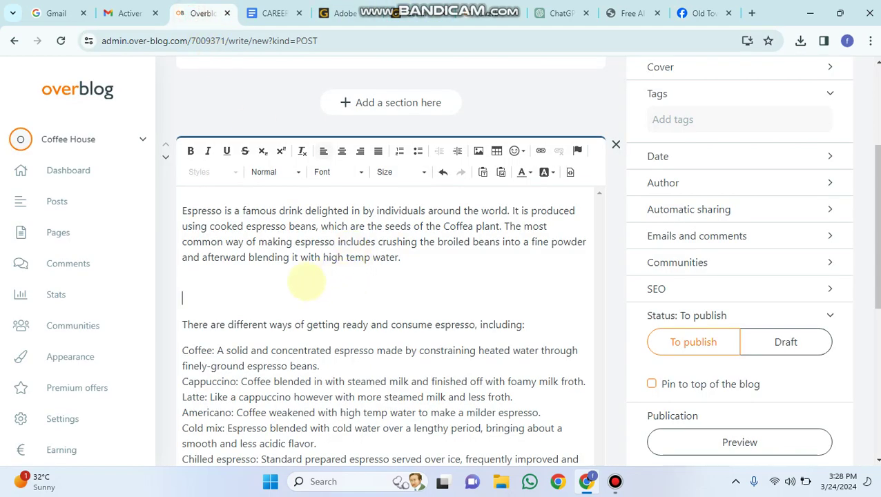
pyautogui.hotkey('ctrl', 'v')
pyautogui.press('Return')
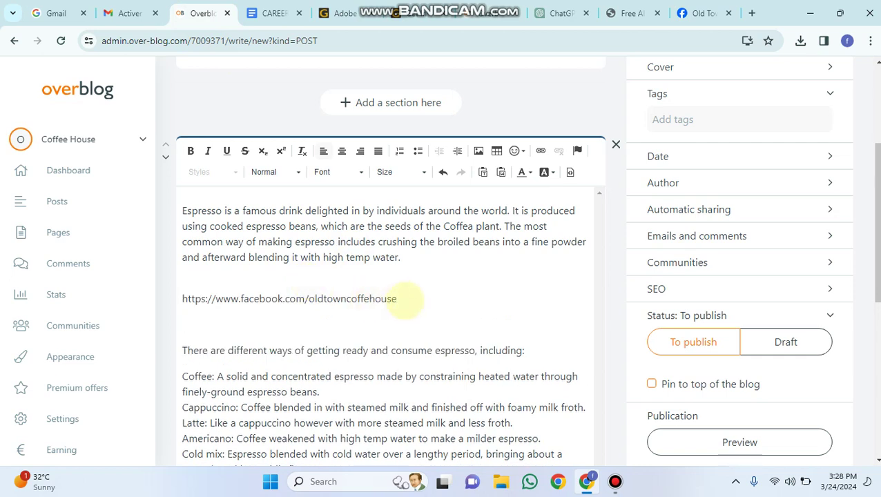
pyautogui.moveTo(404, 301); pyautogui.dragTo(182, 298)
pyautogui.hotkey('ctrl', 'c')
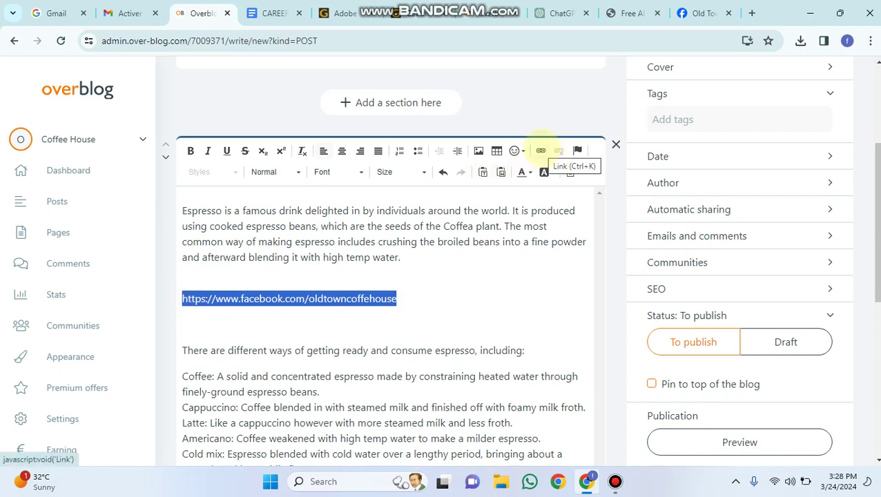
pyautogui.click(541, 150)
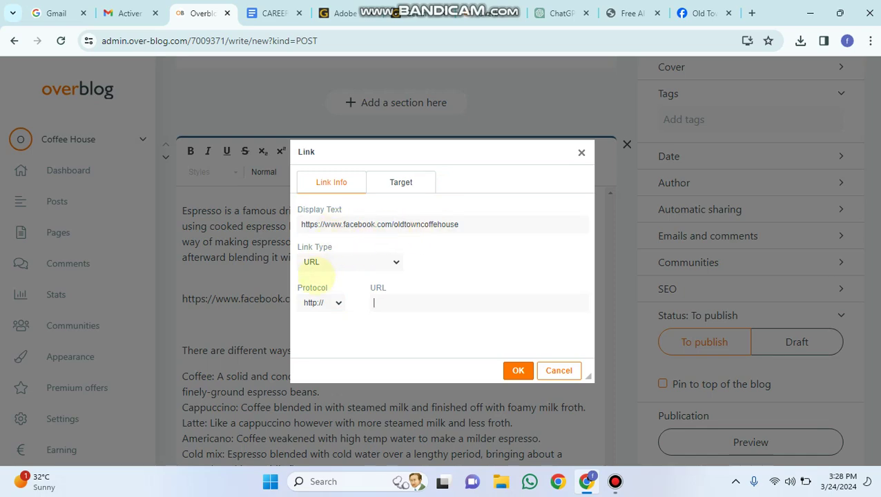
pyautogui.hotkey('ctrl', 'v')
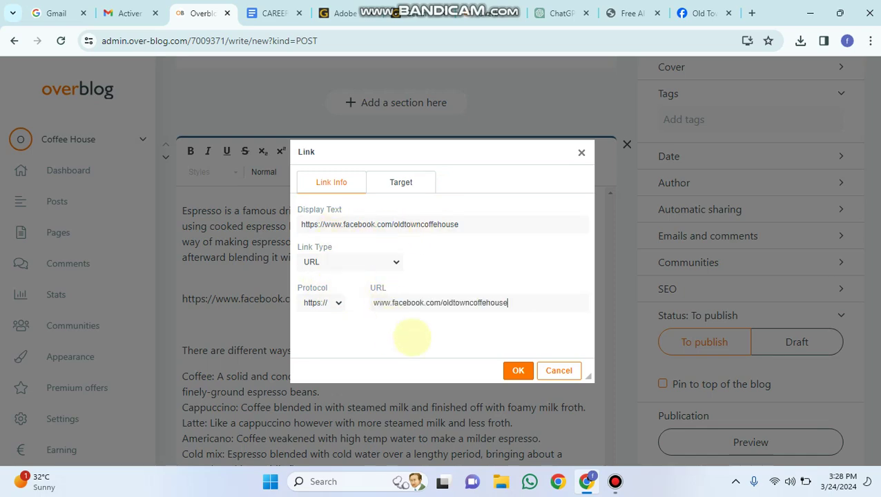
pyautogui.click(517, 370)
pyautogui.click(485, 316)
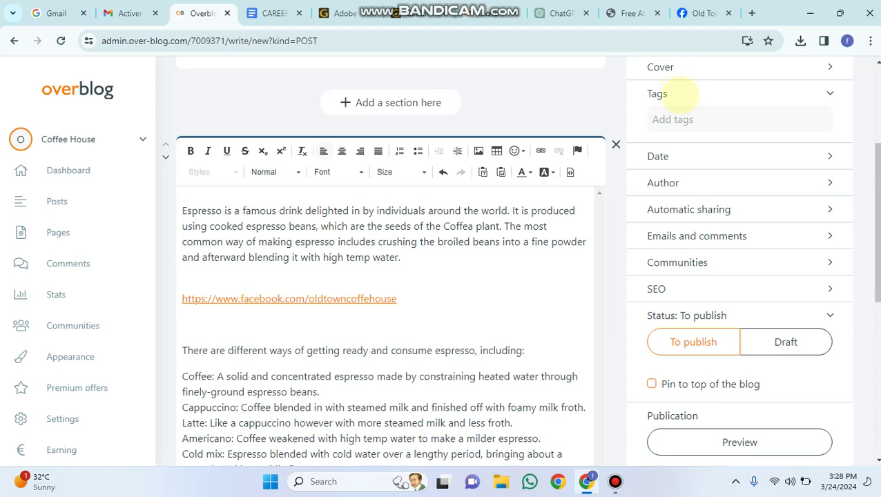
# - Expand the post's Cover settings, and open pexels.com in a new tab to find a picture
pyautogui.click(697, 67)
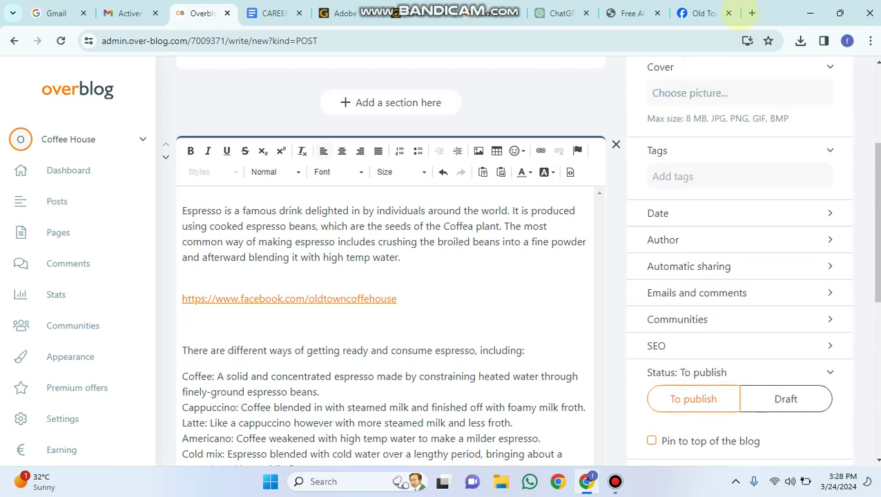
pyautogui.click(752, 13)
pyautogui.click(222, 38)
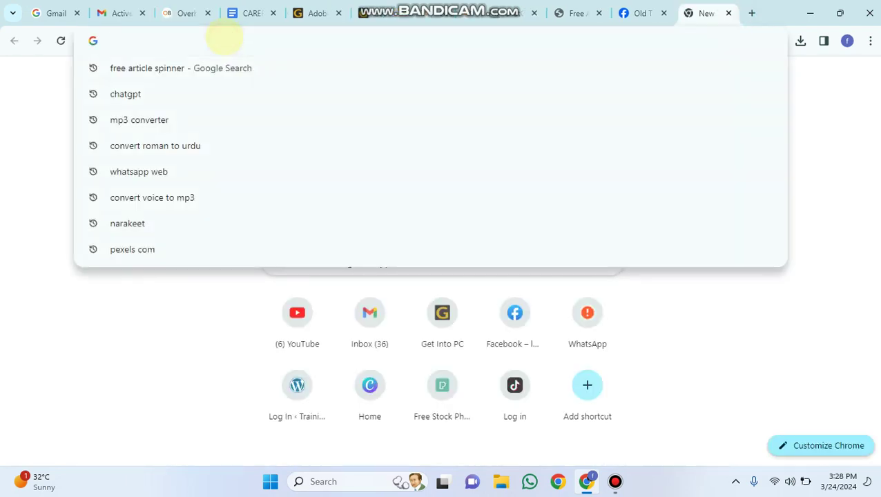
pyautogui.write('pexel;s')
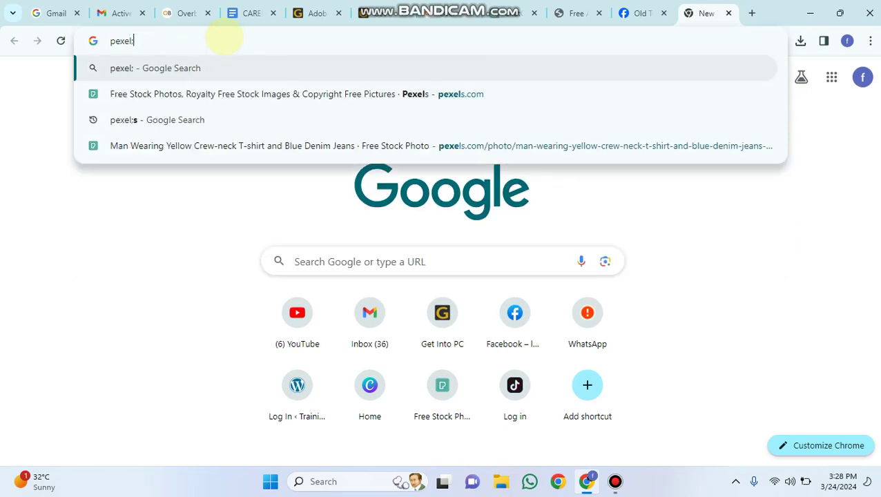
pyautogui.press('BackSpace')
pyautogui.press('BackSpace')
pyautogui.write('s.com')
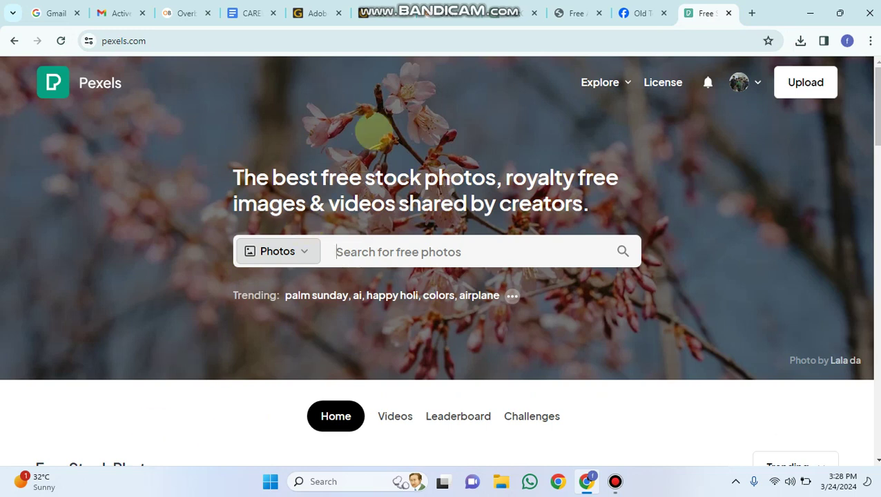
# - Search Pexels photos for "coffee" and download the picture of milk being poured into a hand-held cup, dismissing the donation prompt
pyautogui.click(344, 252)
pyautogui.write('coffee')
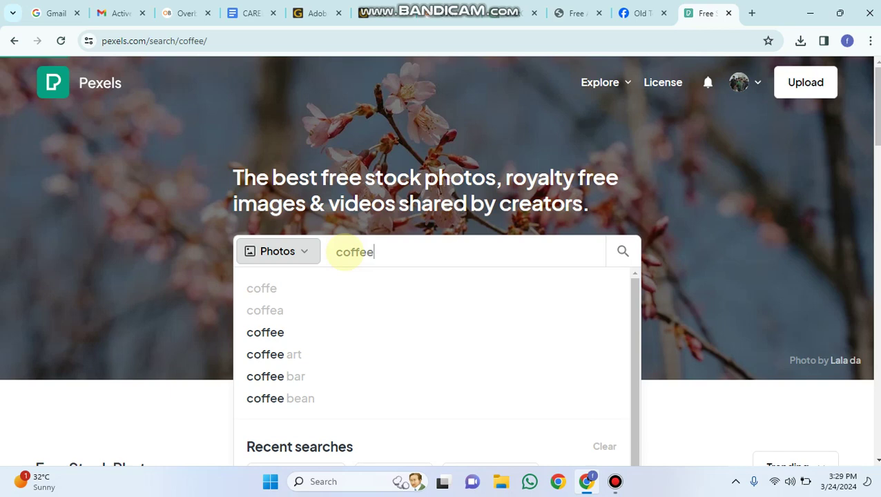
pyautogui.press('Return')
pyautogui.scroll(-2, 207, 359)
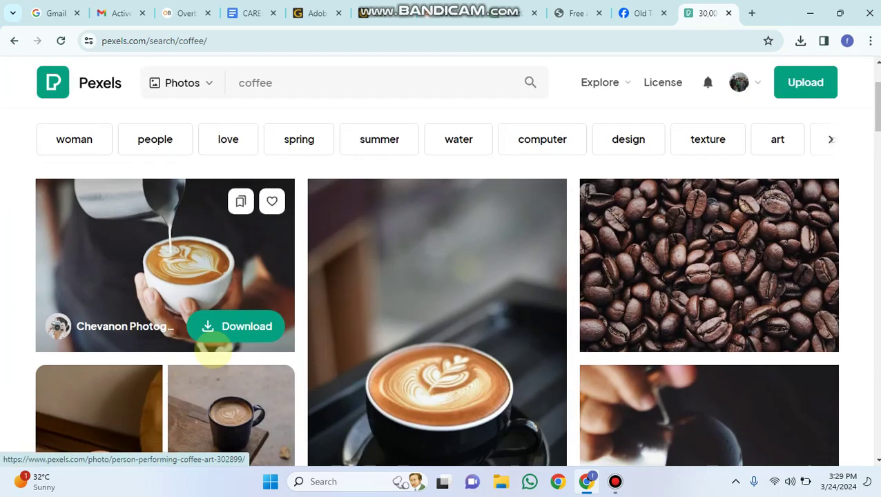
pyautogui.click(232, 325)
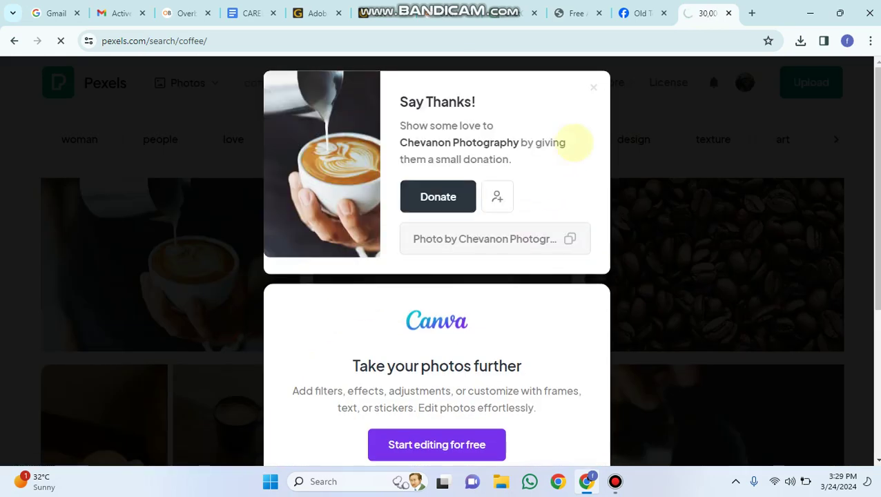
pyautogui.click(593, 87)
pyautogui.moveTo(599, 82)
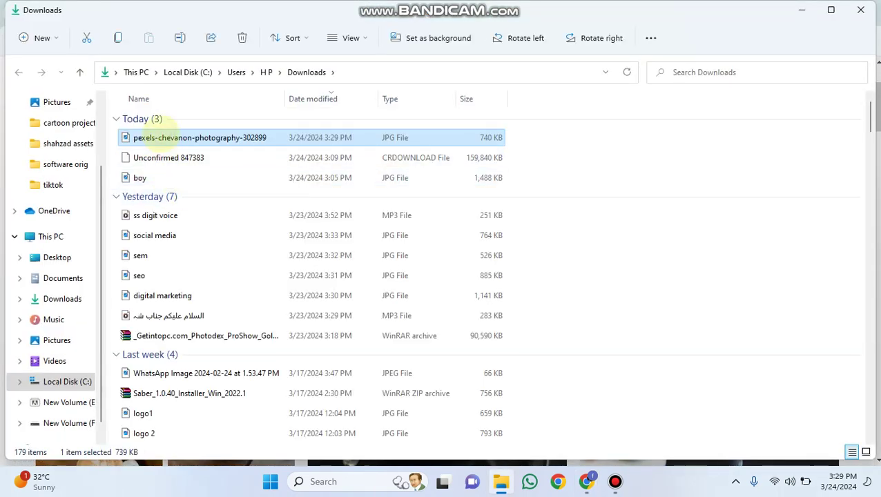
pyautogui.rightClick(166, 133)
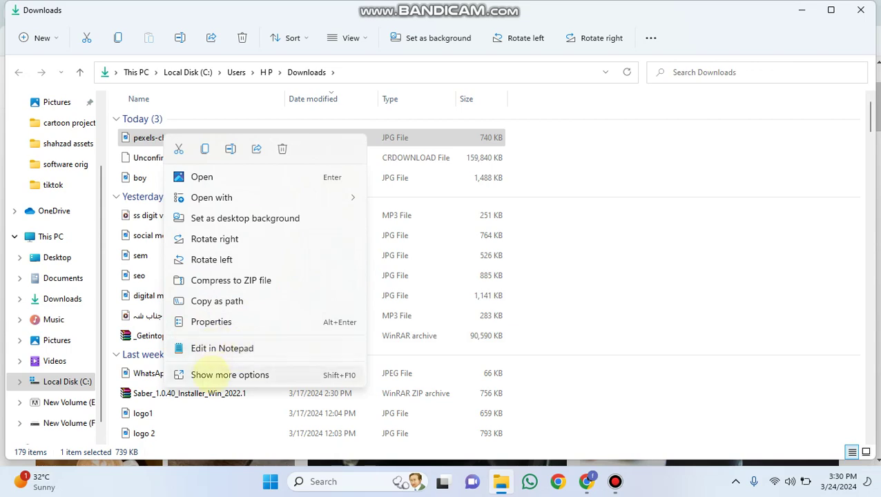
pyautogui.click(216, 374)
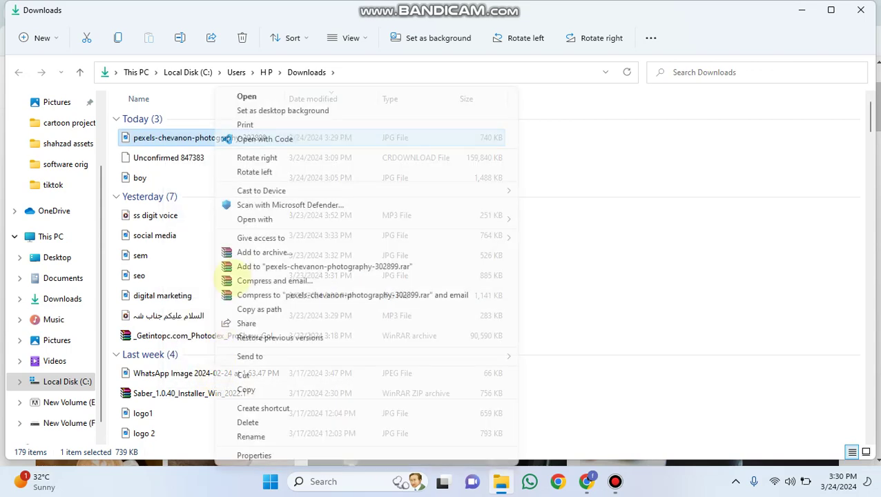
pyautogui.click(254, 436)
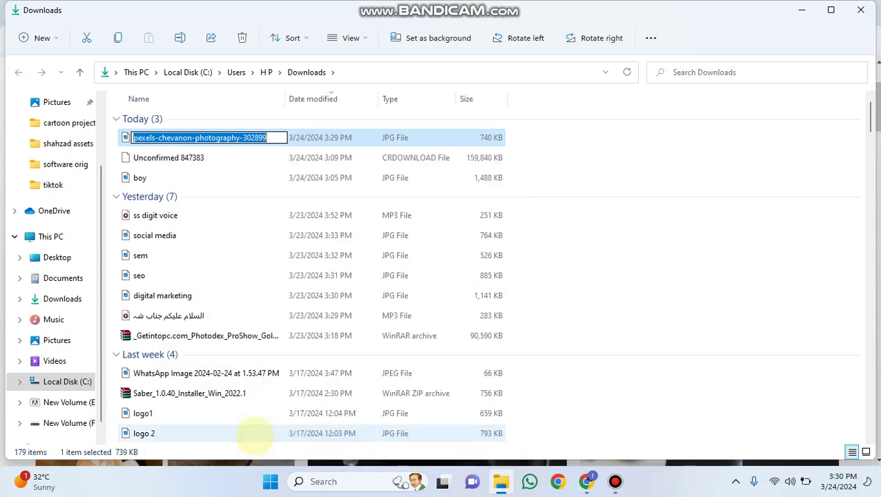
pyautogui.write('coffee')
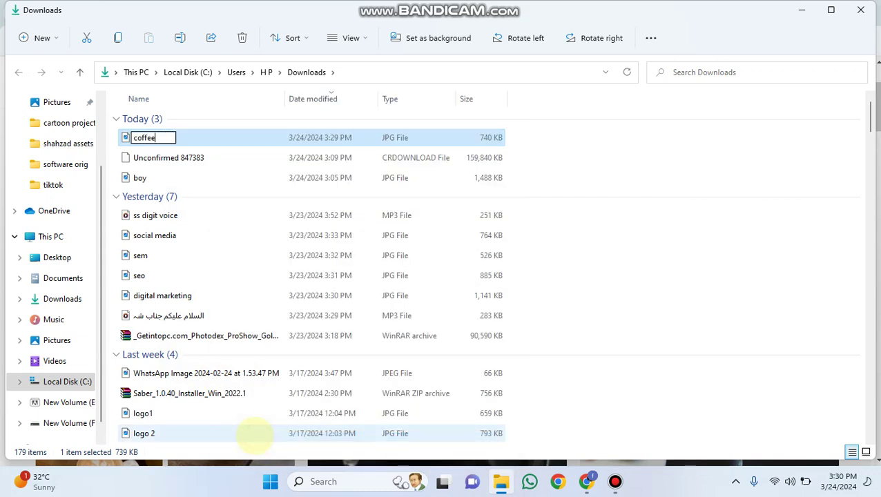
pyautogui.press('Return')
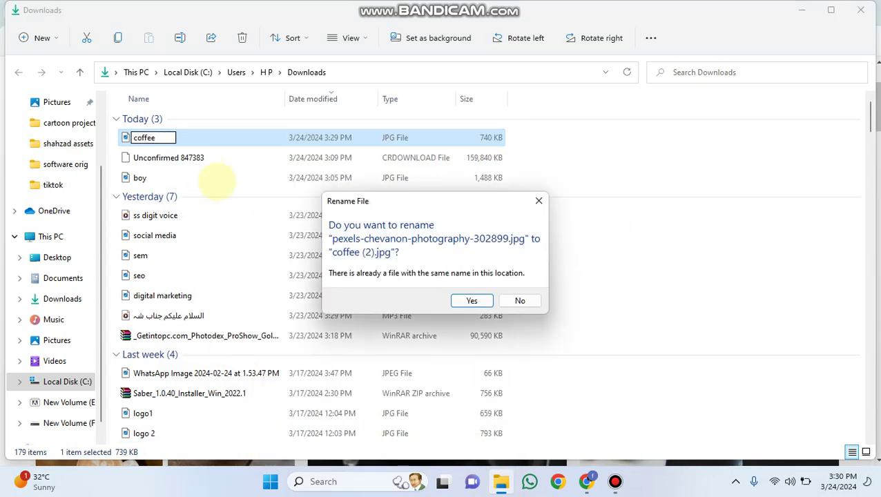
pyautogui.click(520, 301)
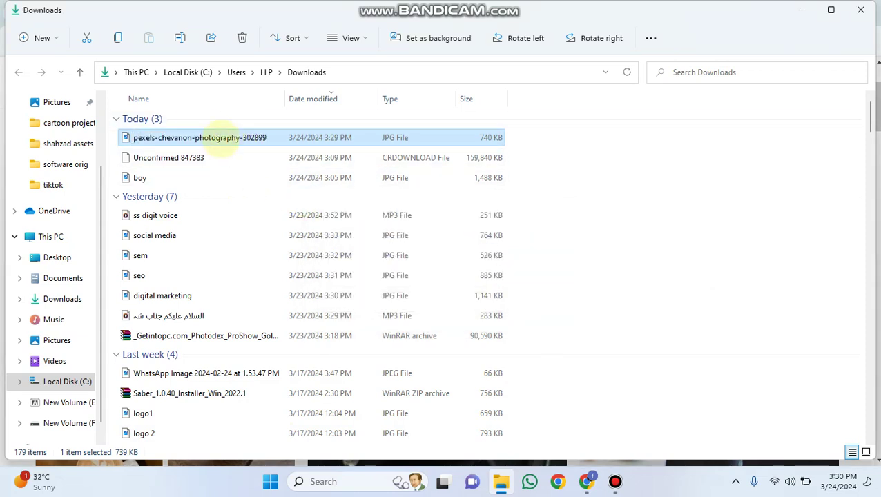
# - Rename the downloaded Pexels photo to coffee, accepting the suggested name "coffee (2)", and switch back to the browser
pyautogui.rightClick(222, 138)
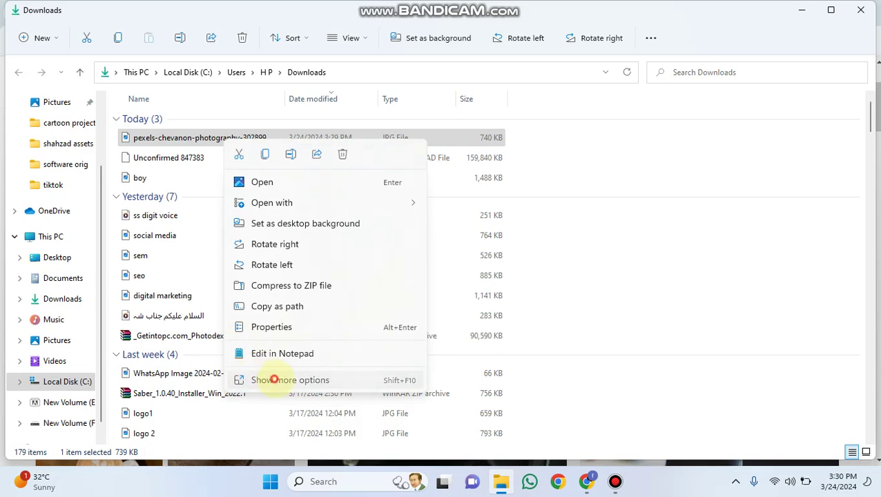
pyautogui.click(256, 379)
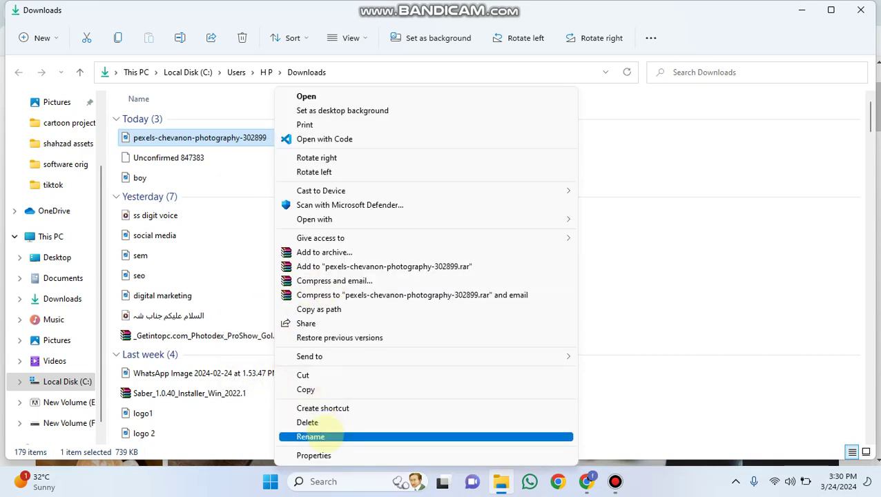
pyautogui.click(318, 436)
pyautogui.write('coffee')
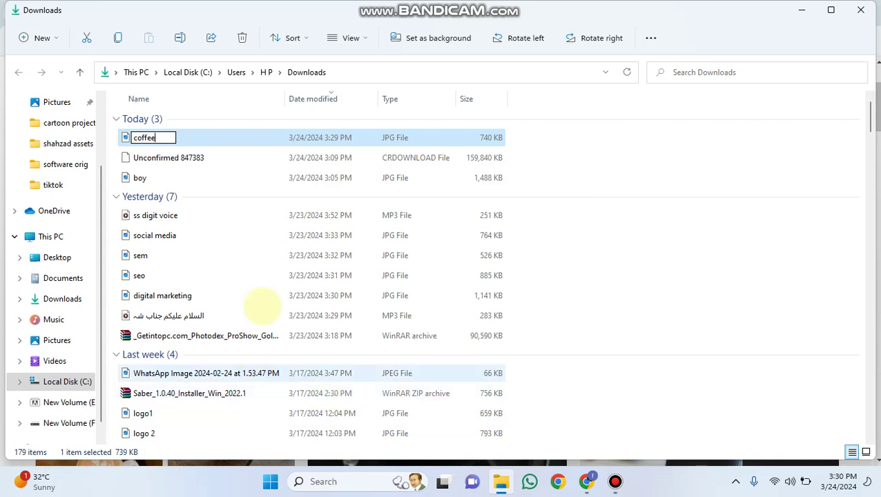
pyautogui.click(203, 135)
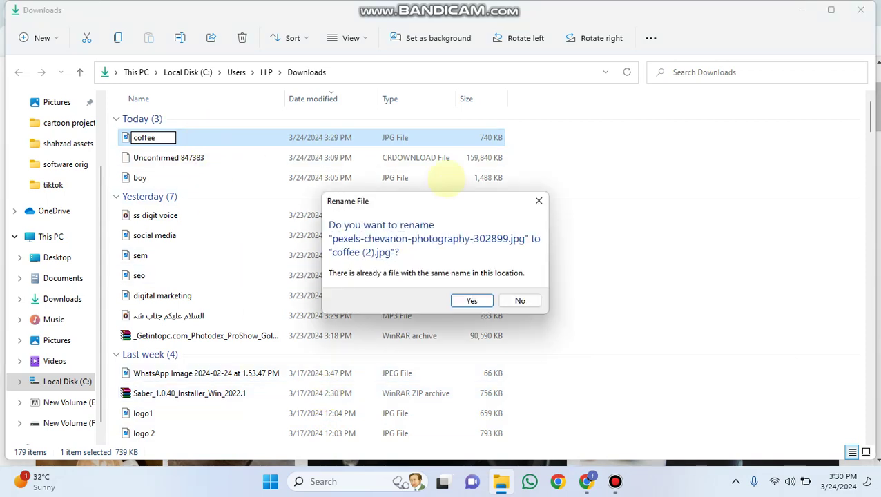
pyautogui.click(471, 301)
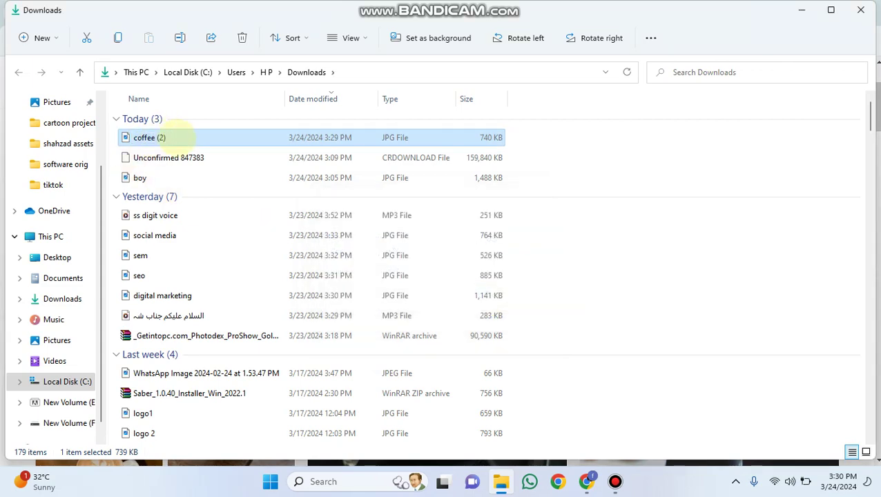
pyautogui.click(587, 481)
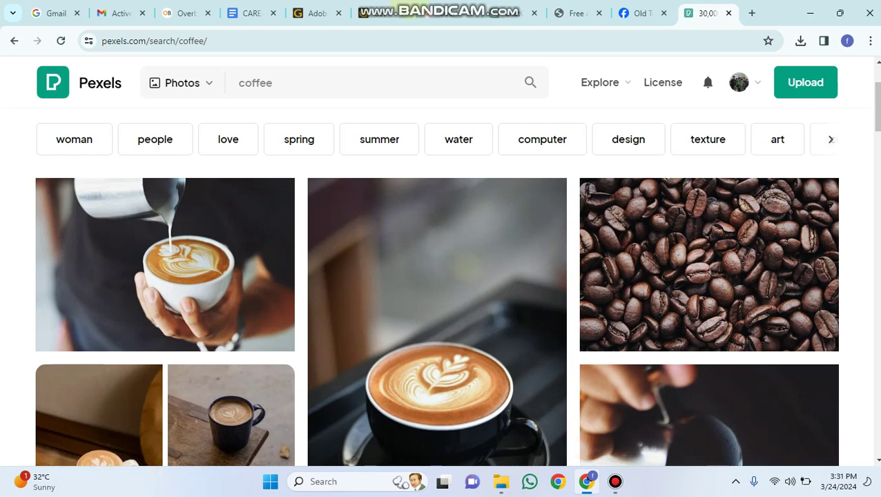
# - Return to the Overblog post editor and set the picture "coffee (2)" from Downloads as the post's cover
pyautogui.click(169, 13)
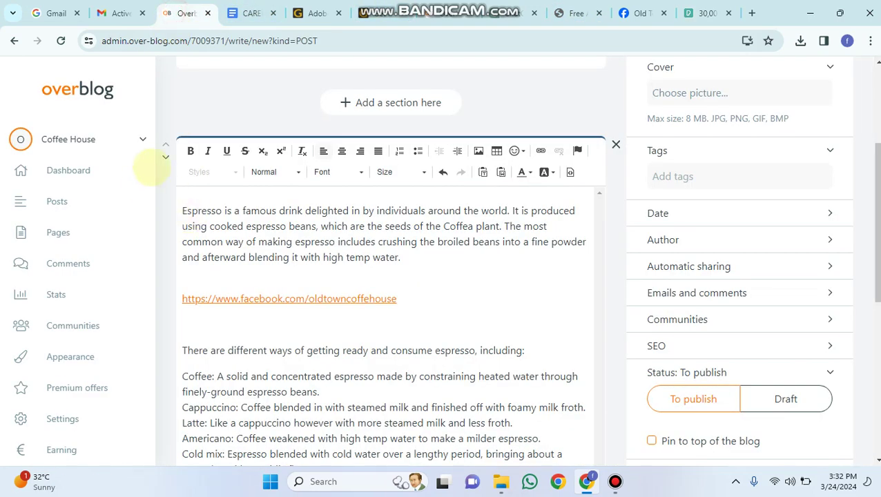
pyautogui.click(690, 93)
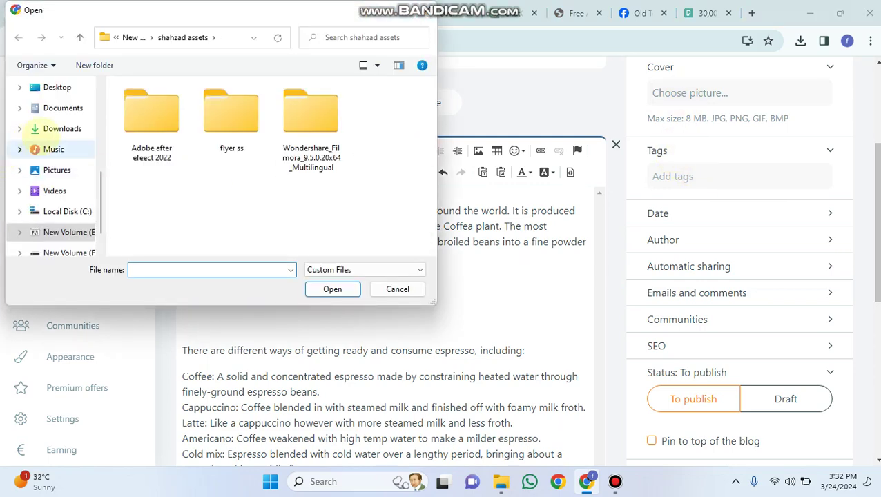
pyautogui.click(55, 126)
pyautogui.click(147, 133)
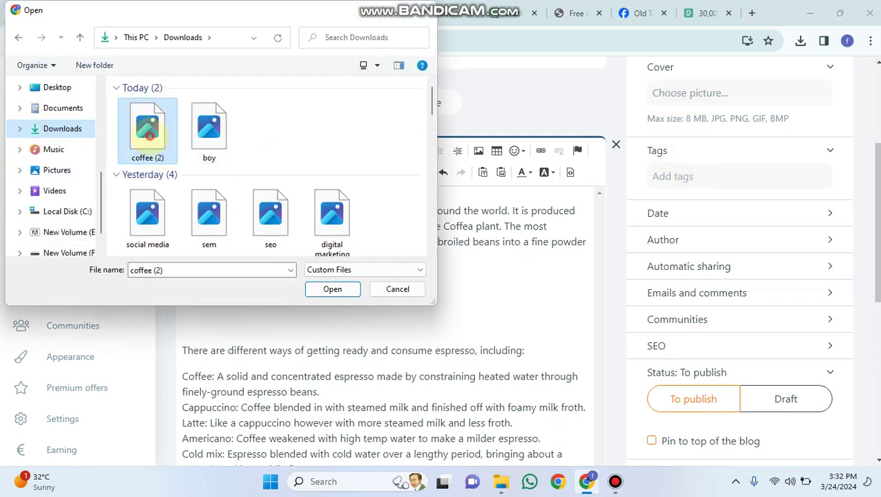
pyautogui.click(330, 288)
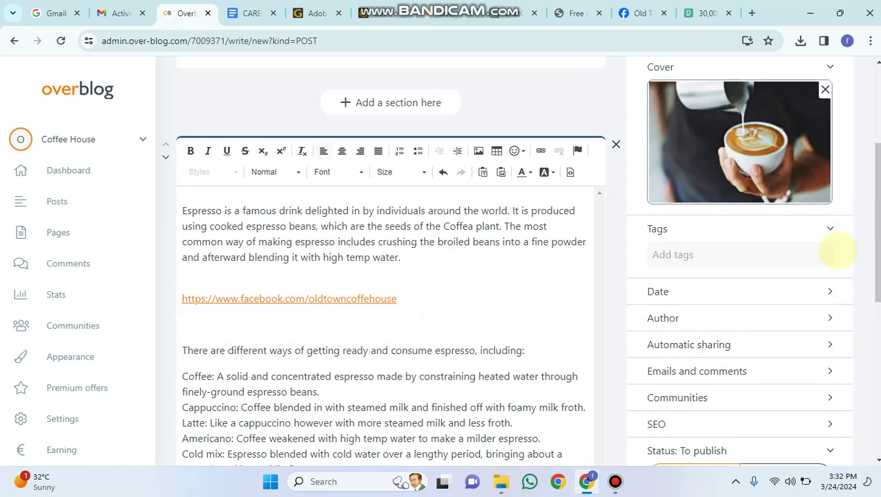
# - Publish the Coffee House post and dismiss the sharing options
pyautogui.scroll(-3, 745, 314)
pyautogui.click(740, 356)
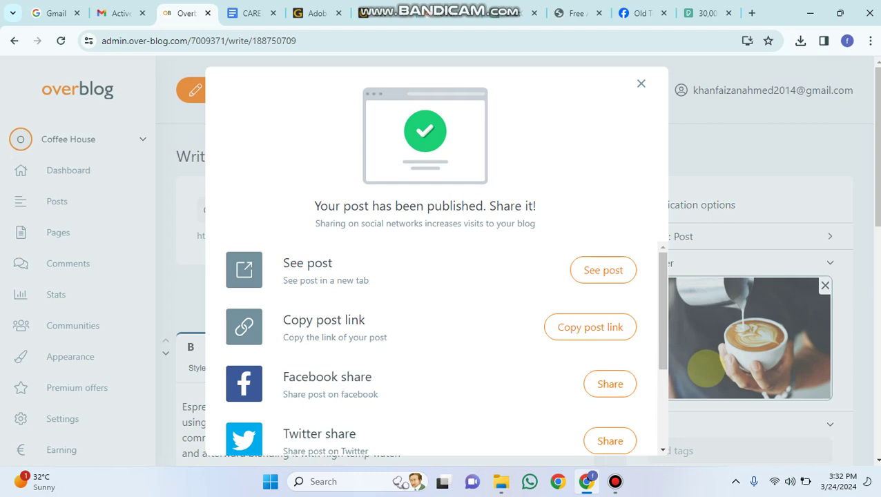
pyautogui.click(640, 84)
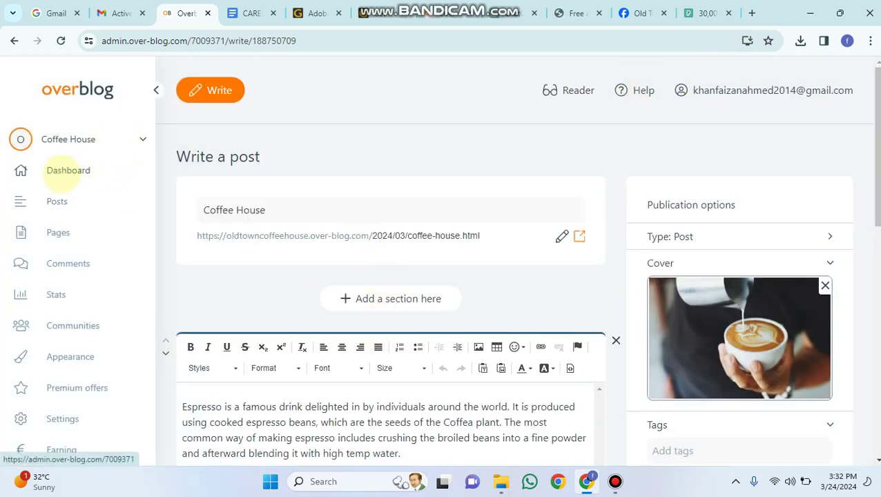
# - Go to the blog's dashboard, open the live site oldtowncoffeehouse.over-blog.com and look over the post preview on its home page
pyautogui.scroll(-4, 422, 393)
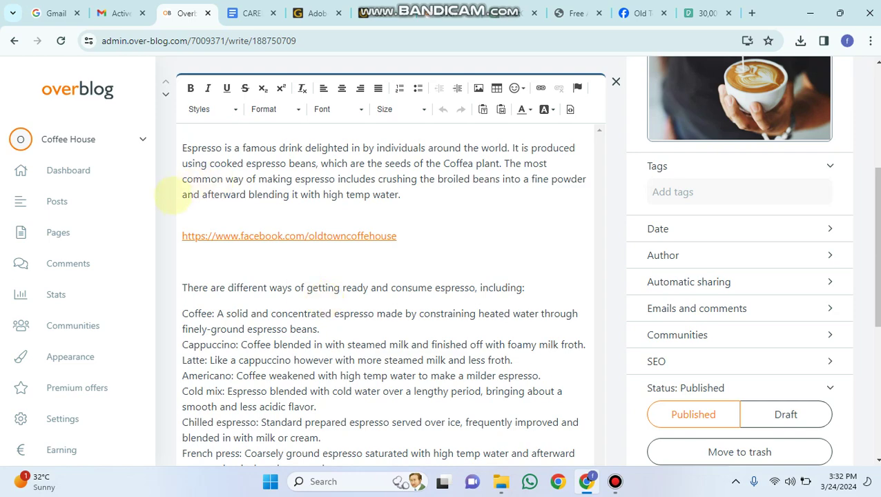
pyautogui.click(69, 170)
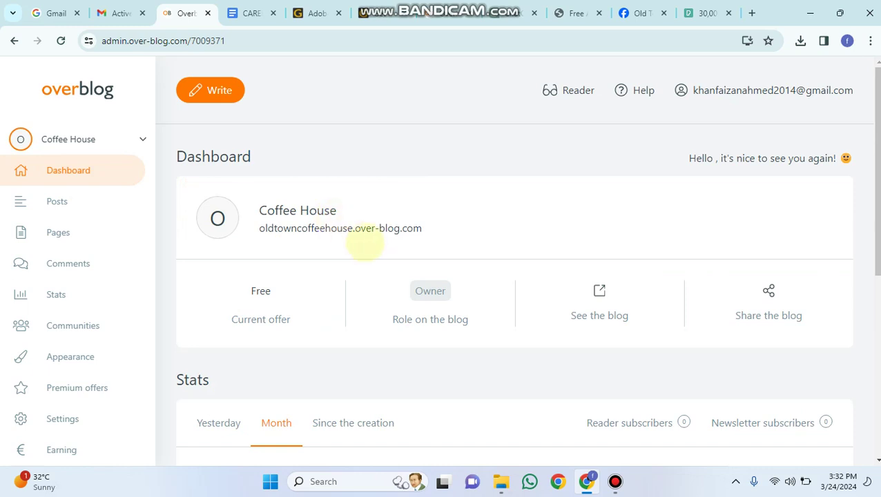
pyautogui.click(374, 227)
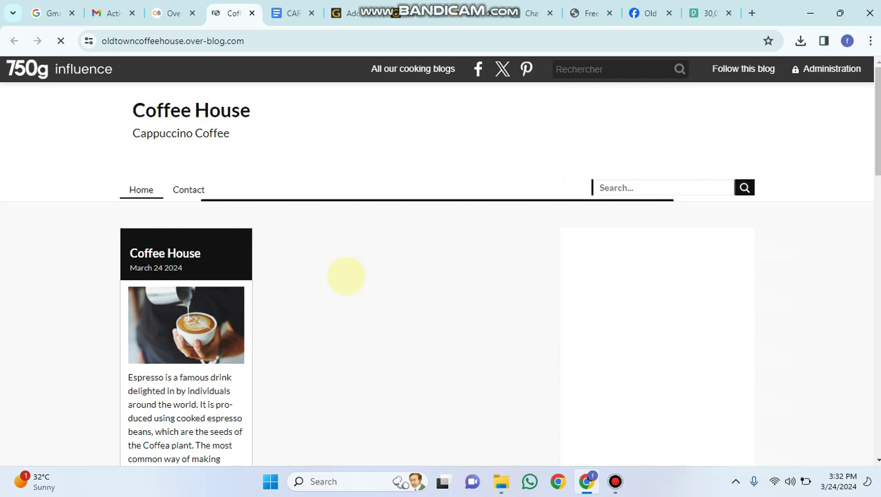
pyautogui.scroll(-2, 301, 304)
pyautogui.scroll(2, 372, 118)
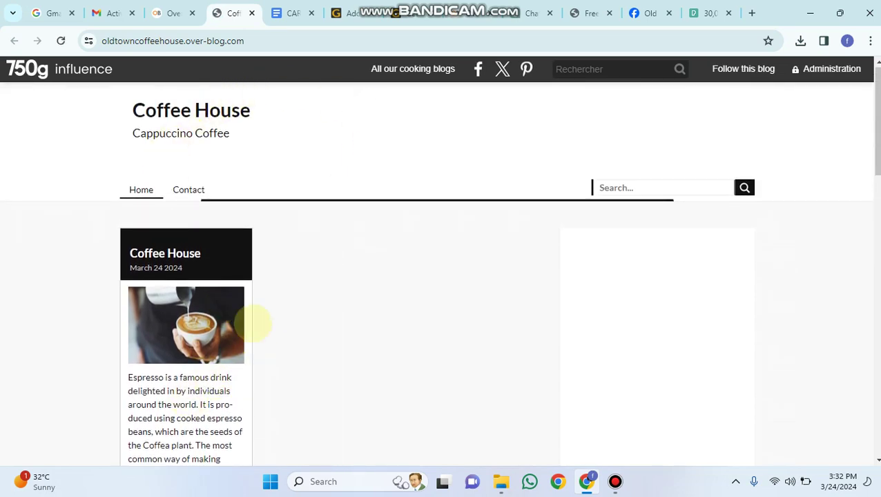
pyautogui.scroll(-3, 259, 318)
pyautogui.scroll(3, 496, 379)
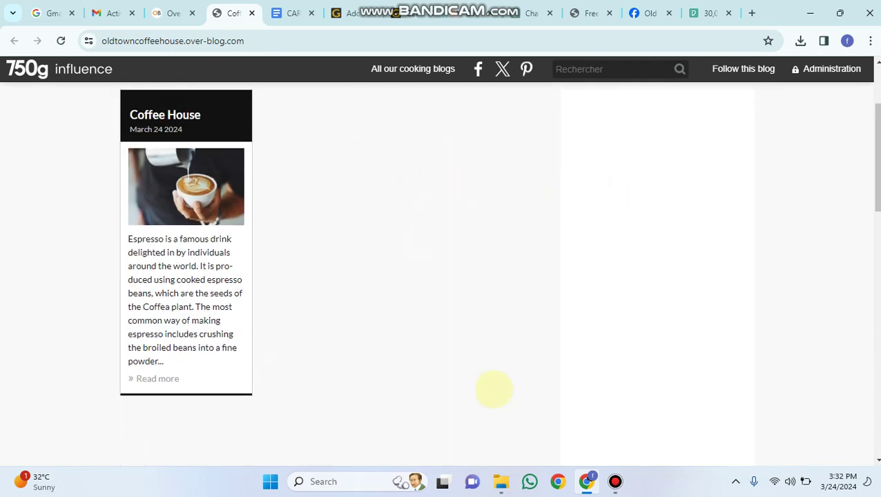
# - View the live blog's Contact page and return to its home page
pyautogui.click(188, 191)
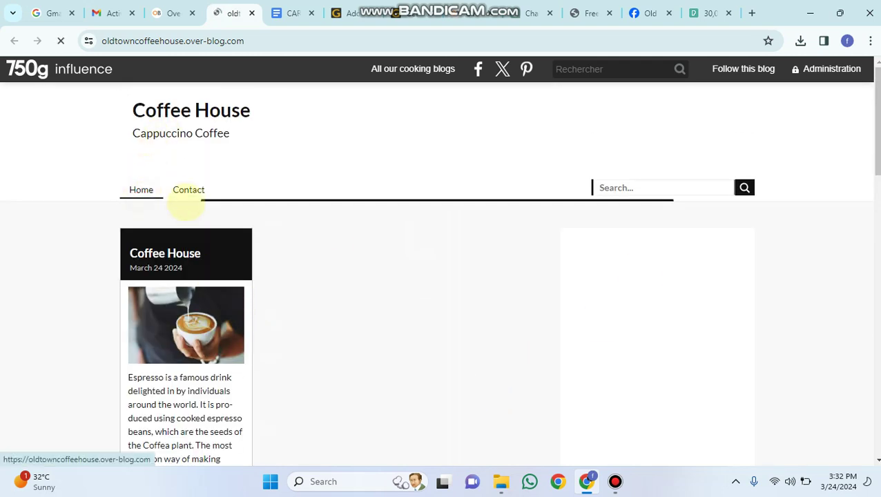
pyautogui.click(188, 190)
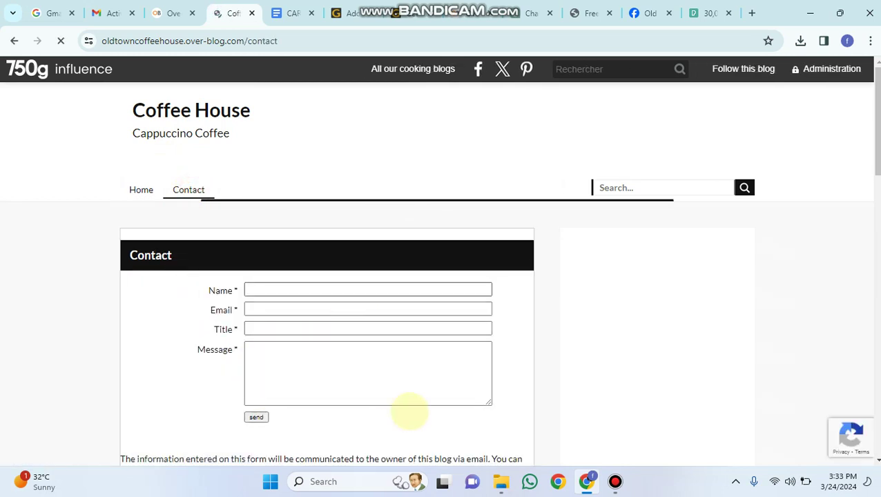
pyautogui.click(140, 190)
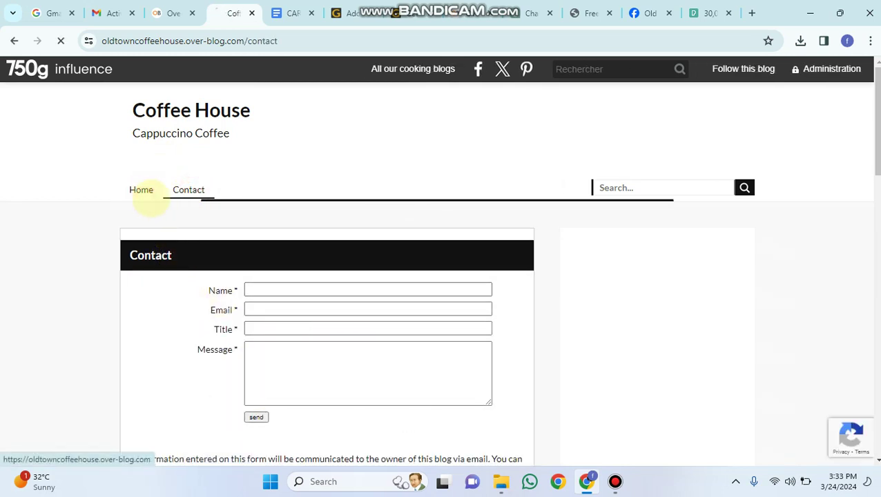
# - Open the full Coffee House post on the live blog and look through it down to the sharing section
pyautogui.scroll(-1, 185, 349)
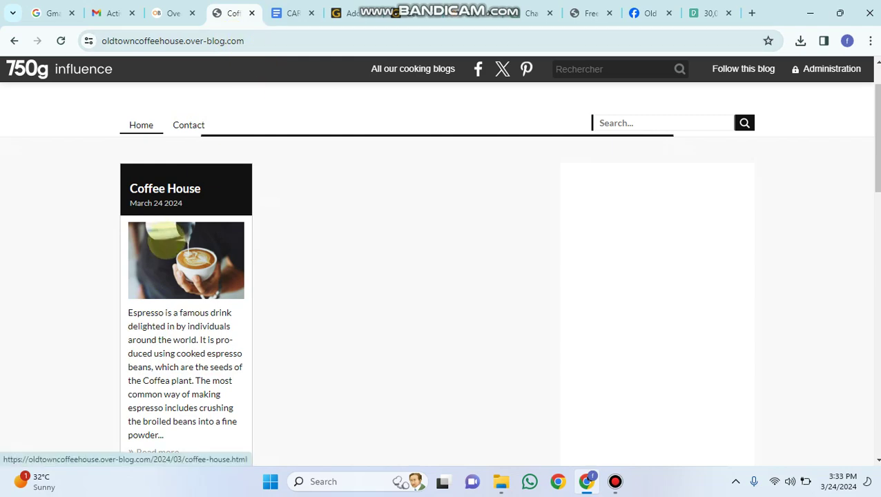
pyautogui.click(169, 373)
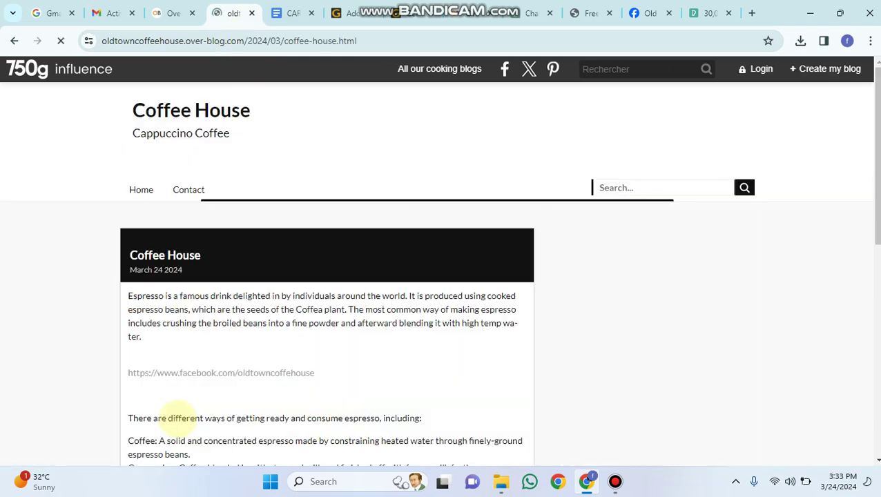
pyautogui.scroll(-10, 200, 413)
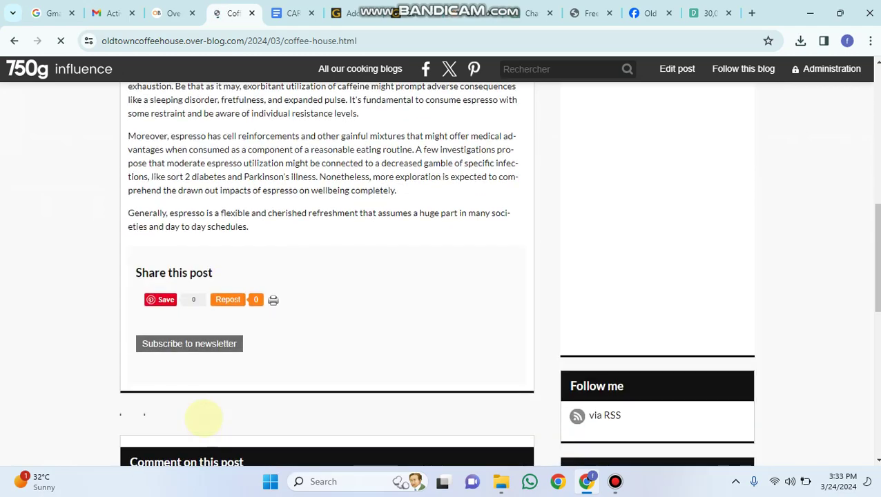